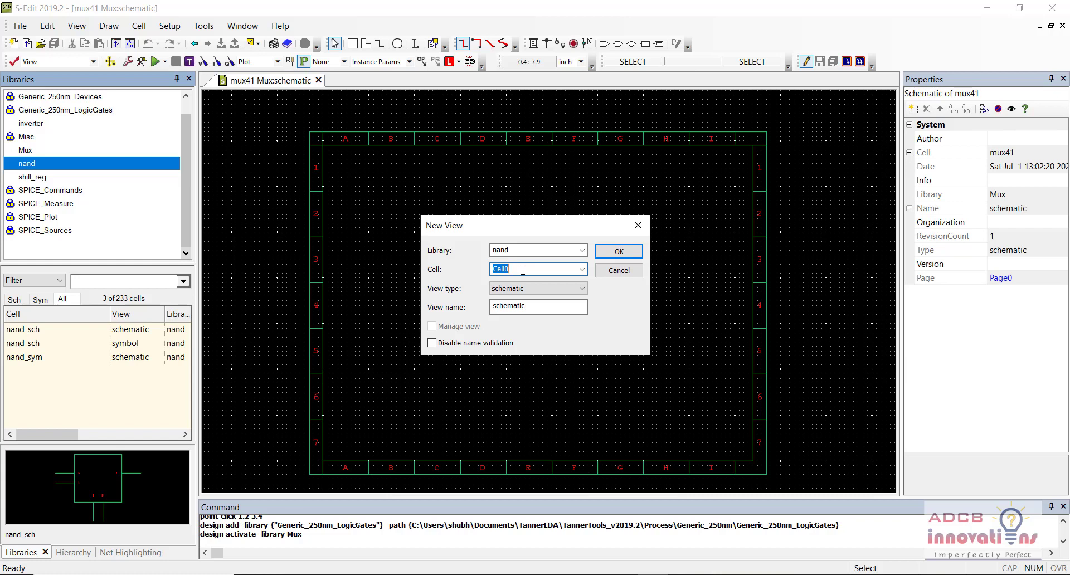
Step: Create a new schematic view for a cell called "and" in the nand library
text(and)
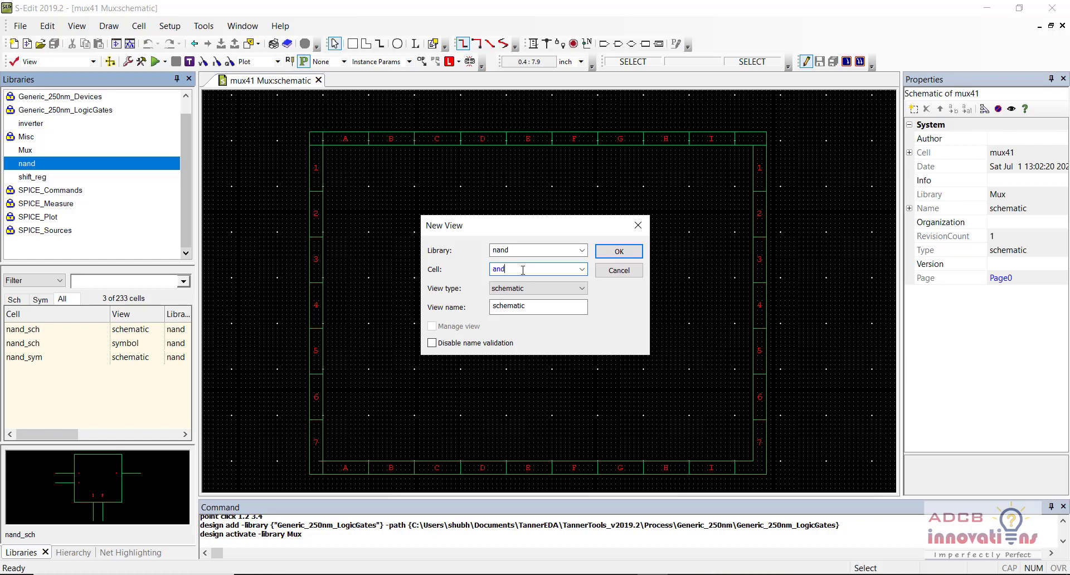
click(617, 250)
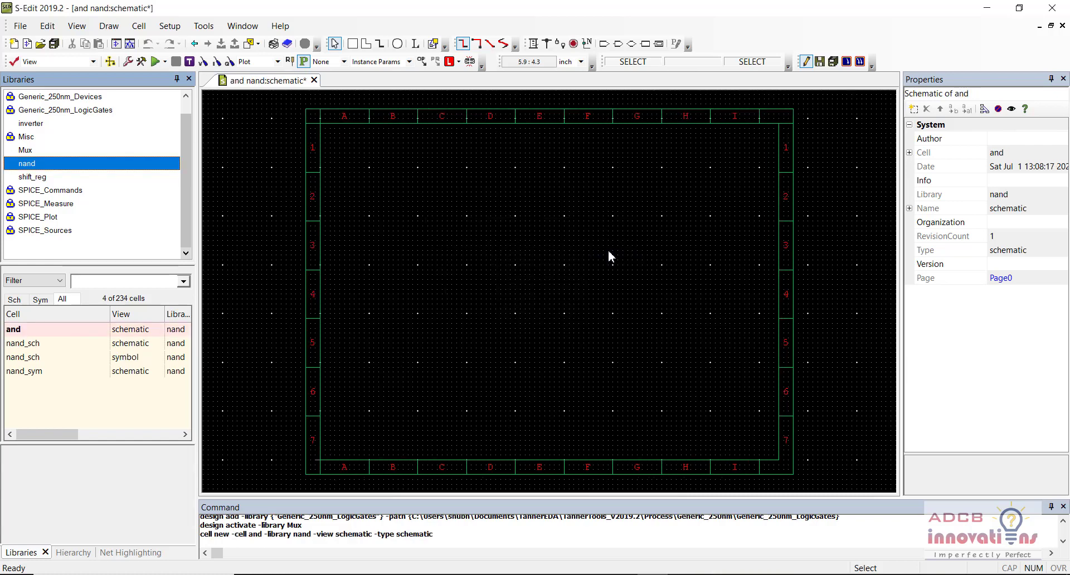
Step: Place one instance of the nand_sch symbol near the centre of the and schematic sheet
click(37, 334)
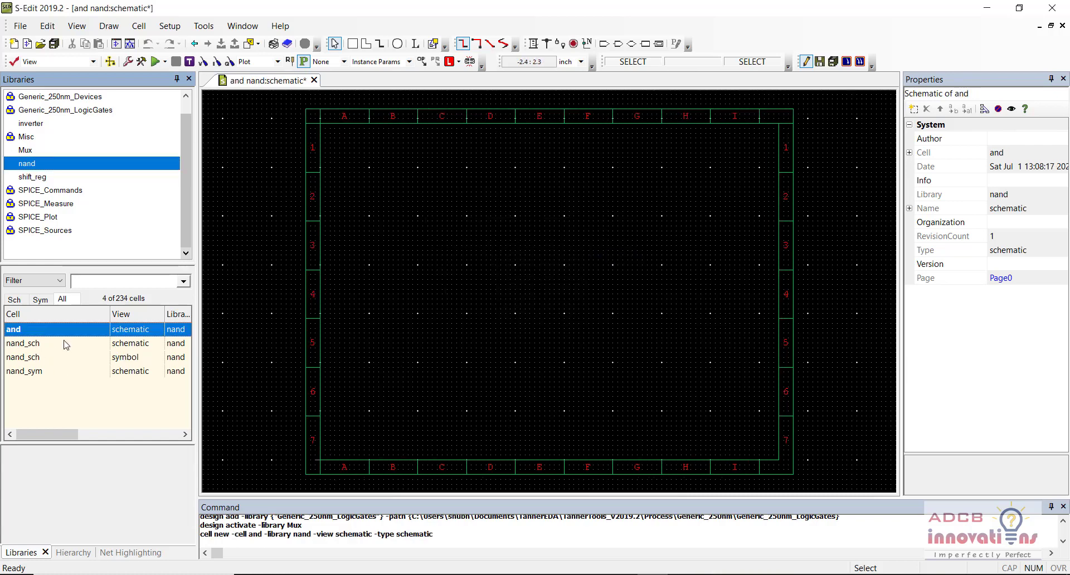
click(36, 360)
right_click(31, 362)
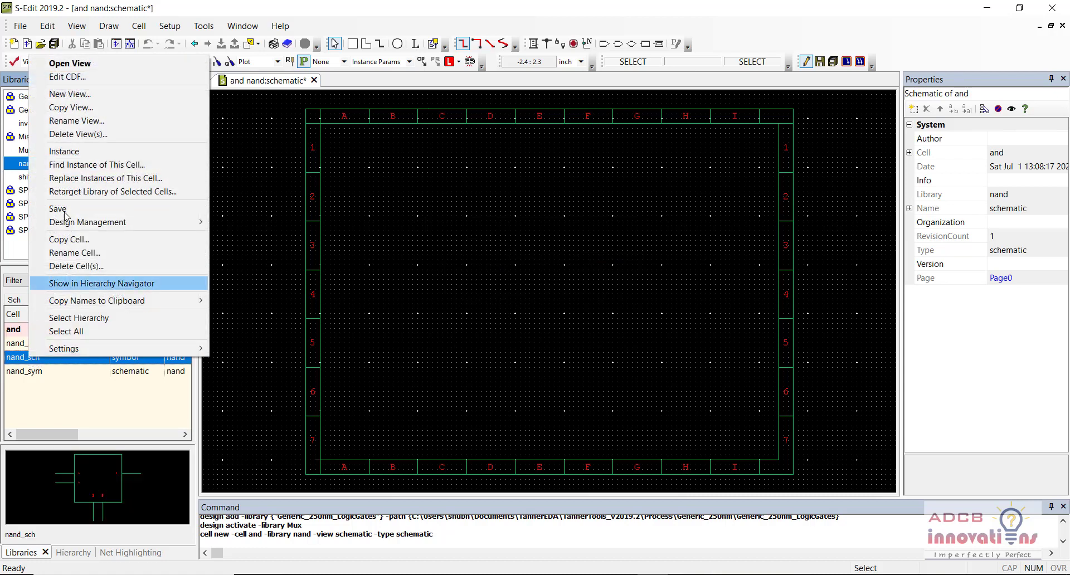
click(92, 152)
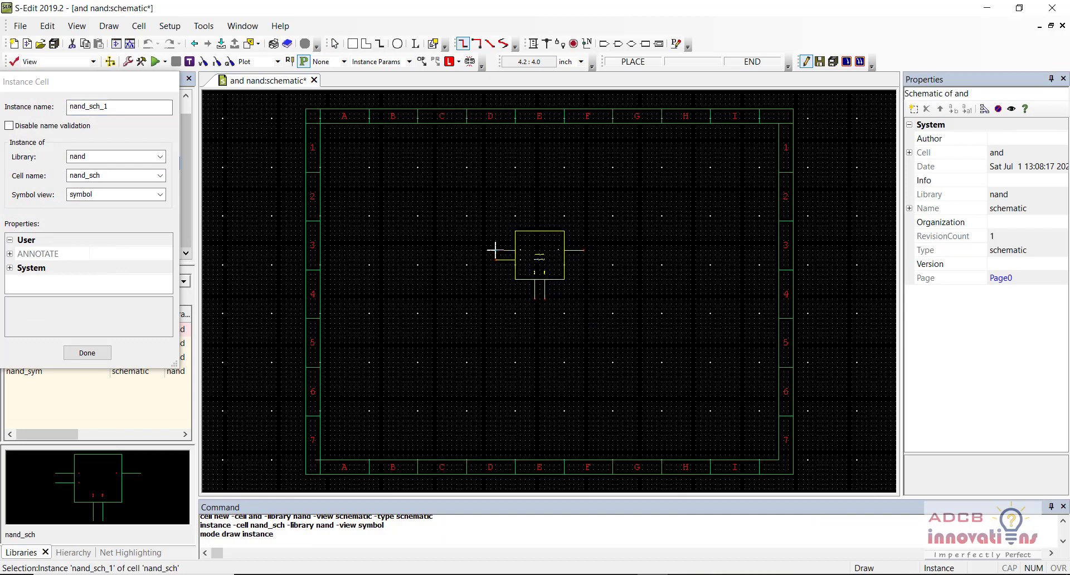
click(495, 240)
key(Escape)
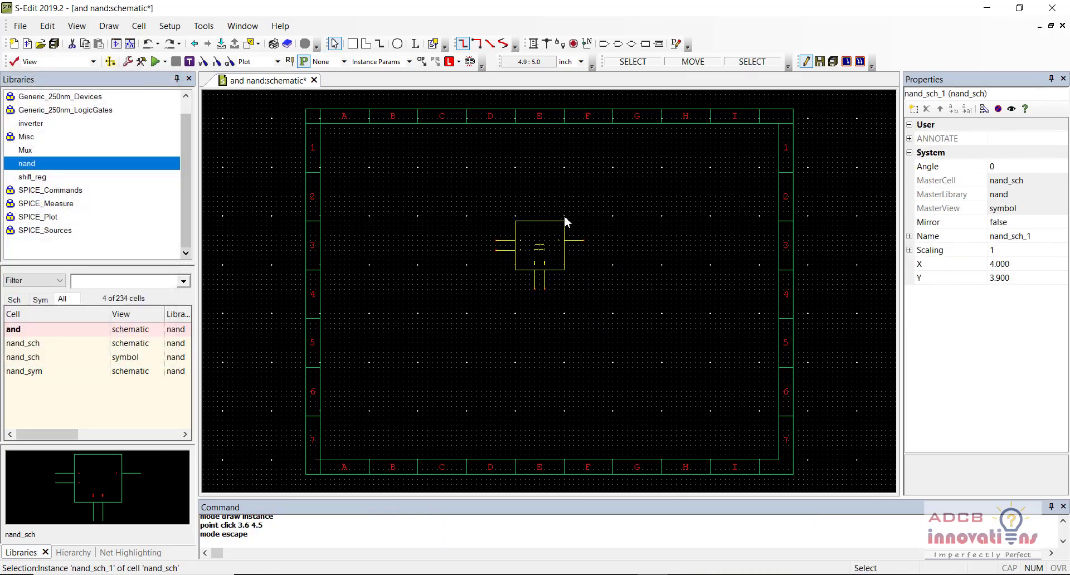
Step: Examine the placed nand_sch symbol and its pins up close
click(632, 211)
key(plus)
key(plus)
key(plus)
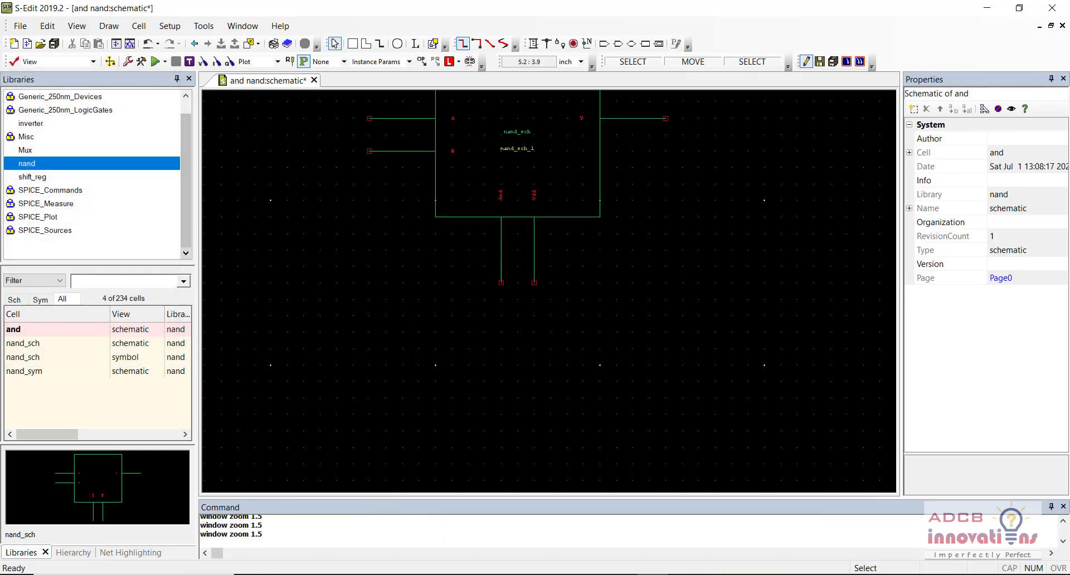
scroll(549, 292, up, 3)
key(plus)
scroll(549, 291, up, 2)
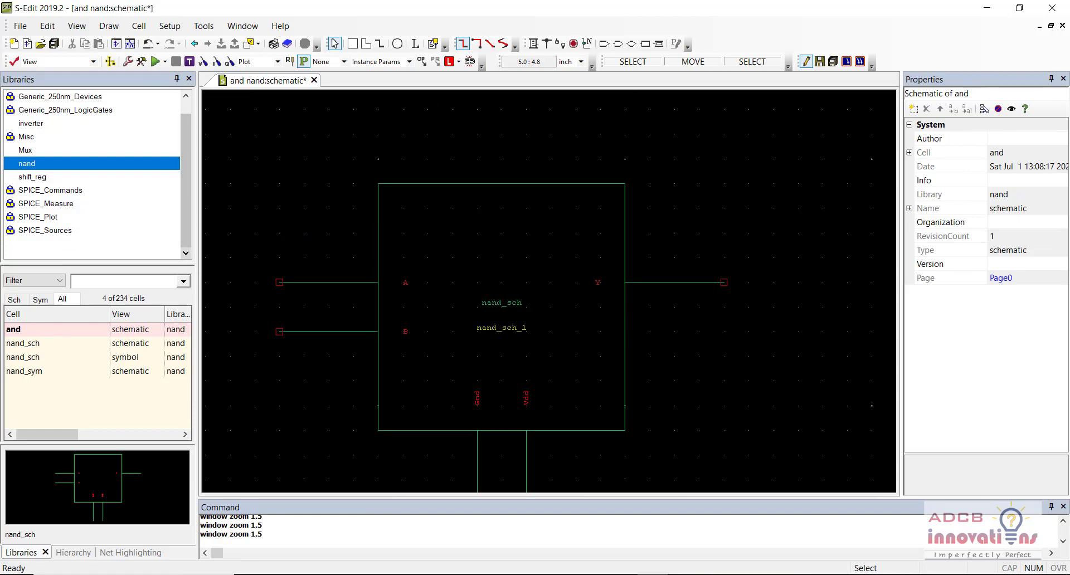
scroll(549, 292, down, 2)
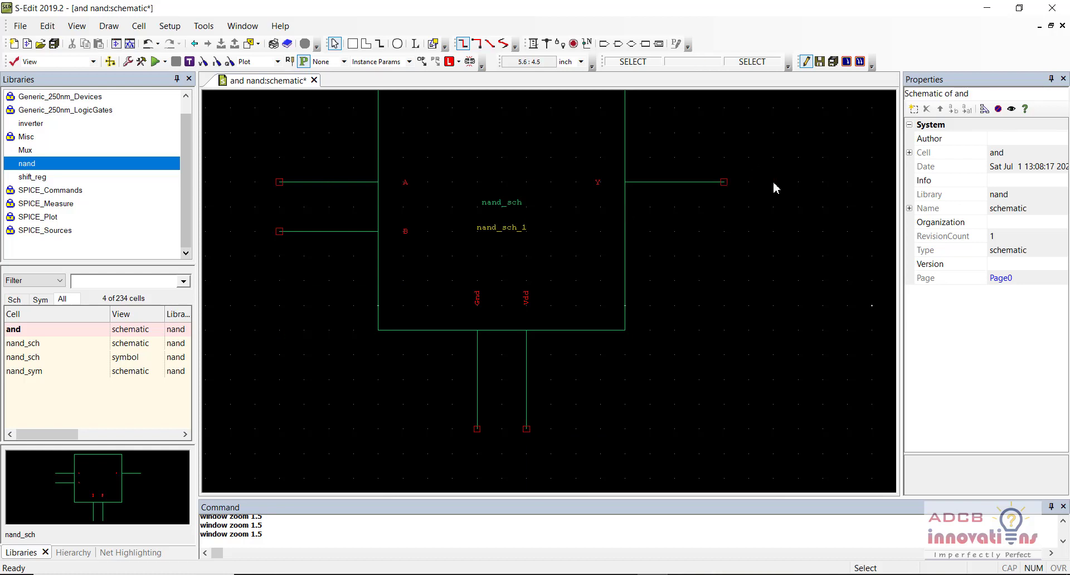
Step: Inspect the invinv and inverter symbol views in the inverter library, then return to the and schematic
click(68, 125)
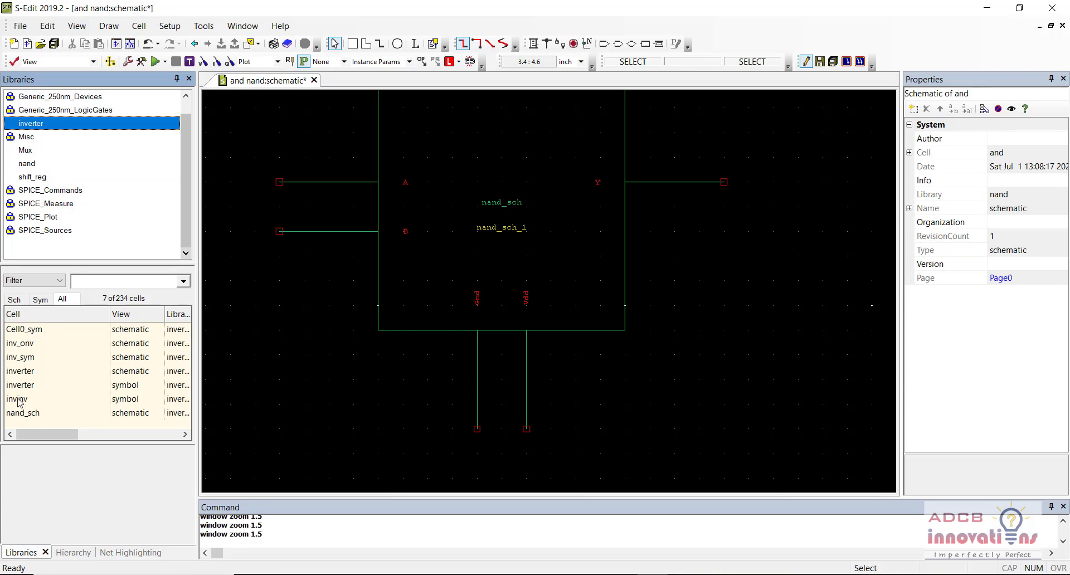
double_click(77, 400)
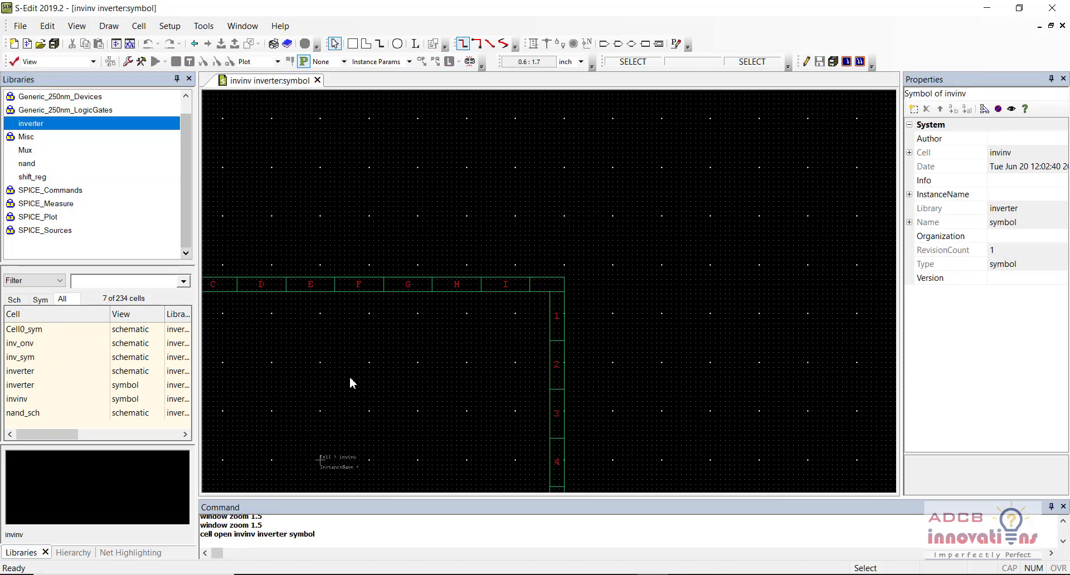
middle_drag(349, 382, 696, 181)
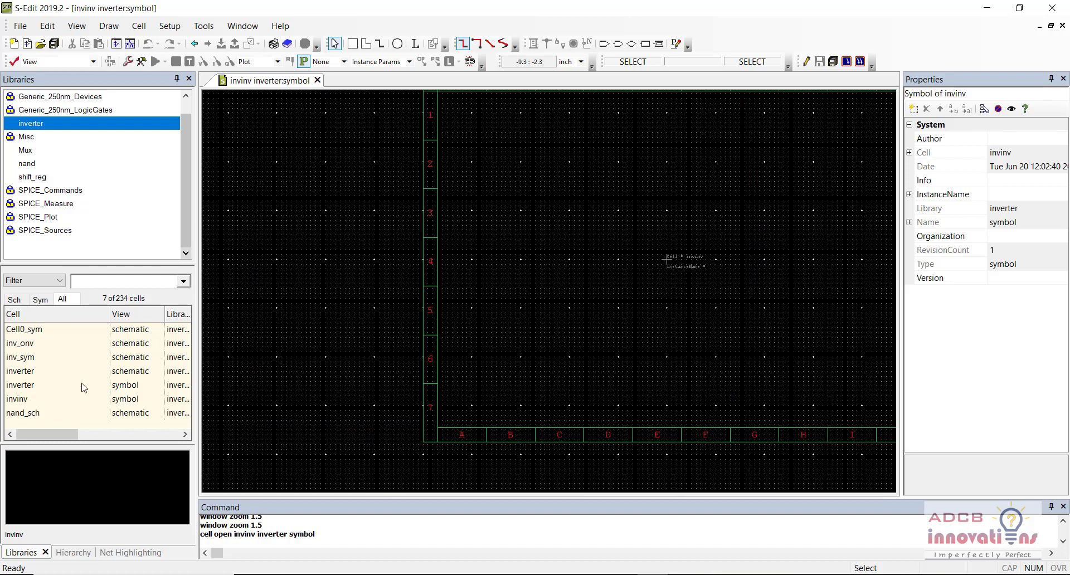
double_click(40, 386)
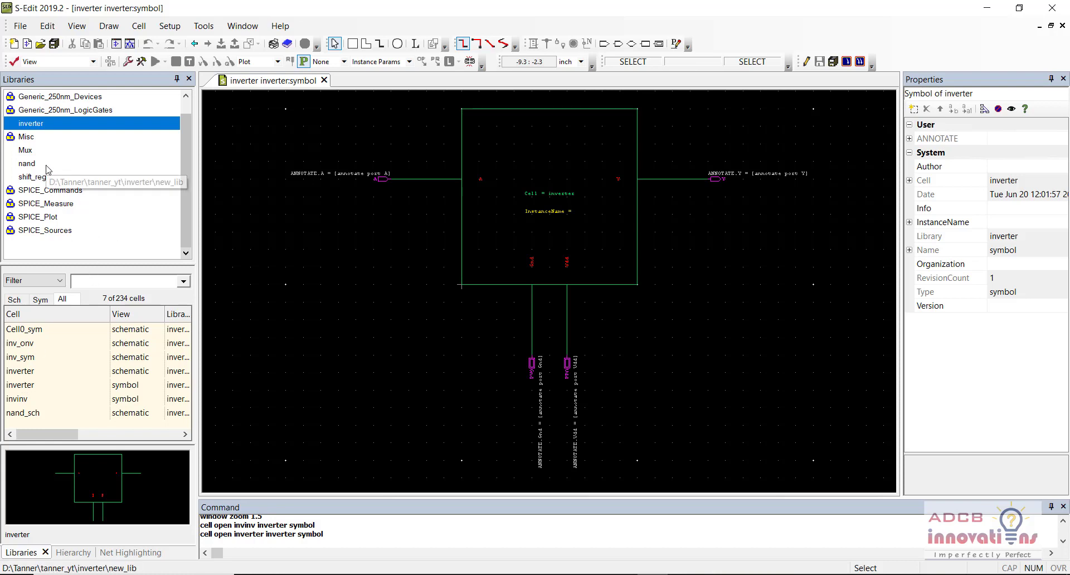
click(47, 166)
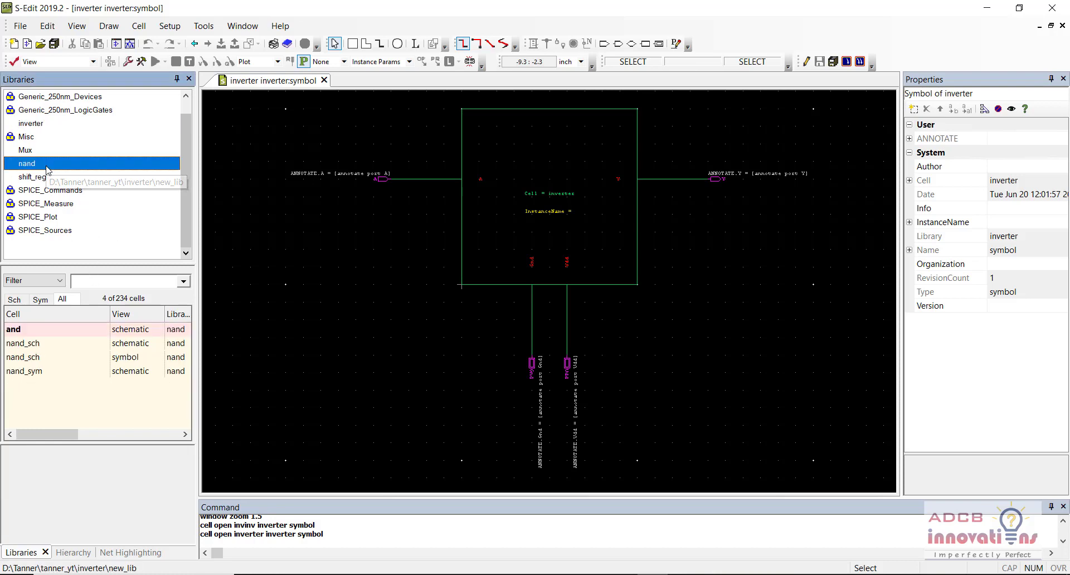
double_click(40, 331)
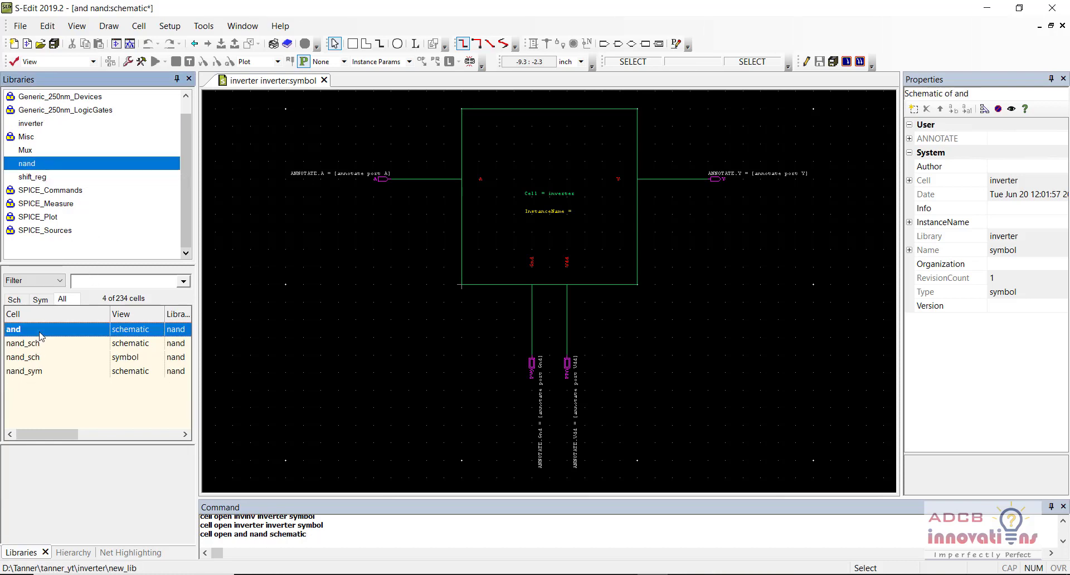
Step: Place an instance of the inverter symbol with its input A joined to the nand_sch output pin Y
click(55, 125)
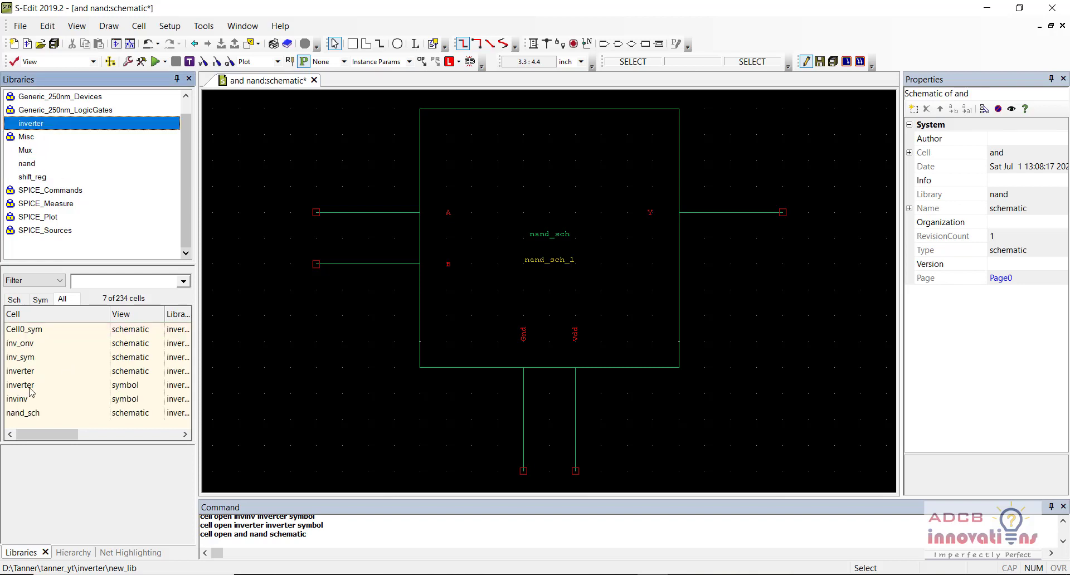
click(30, 391)
right_click(30, 391)
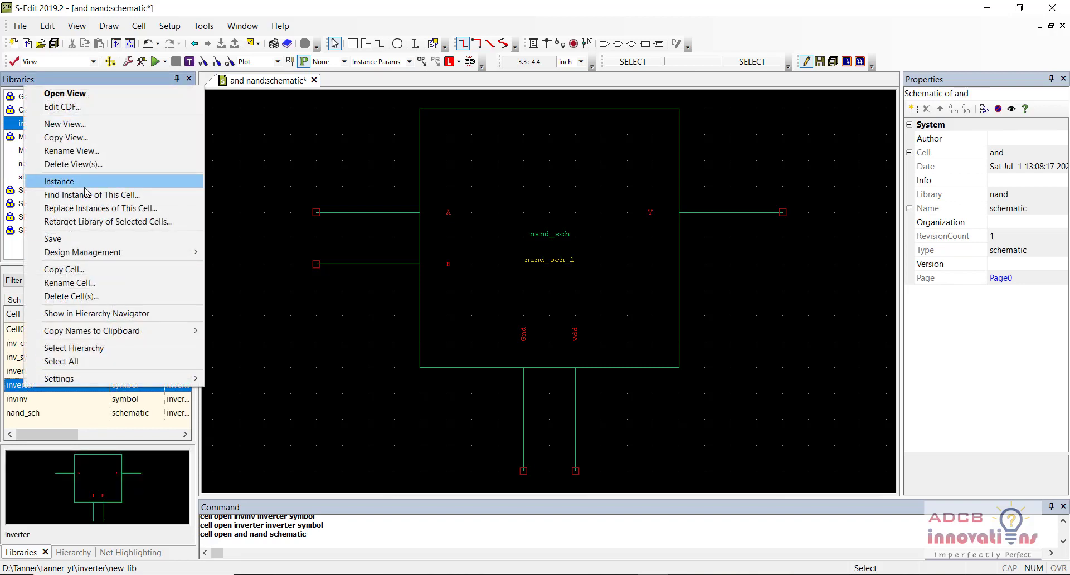
click(61, 182)
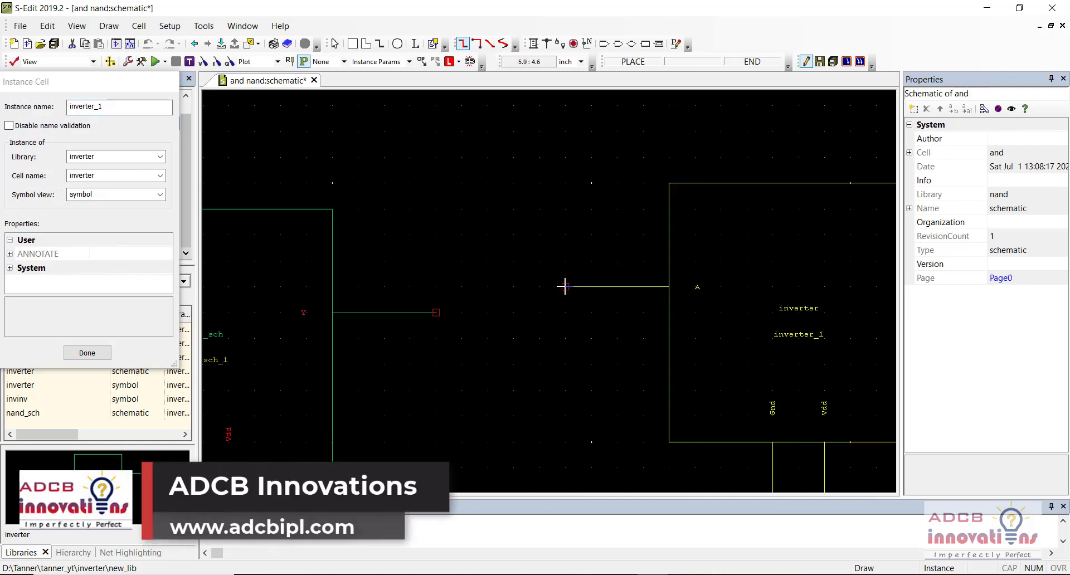
click(436, 312)
scroll(436, 312, down, 2)
key(Escape)
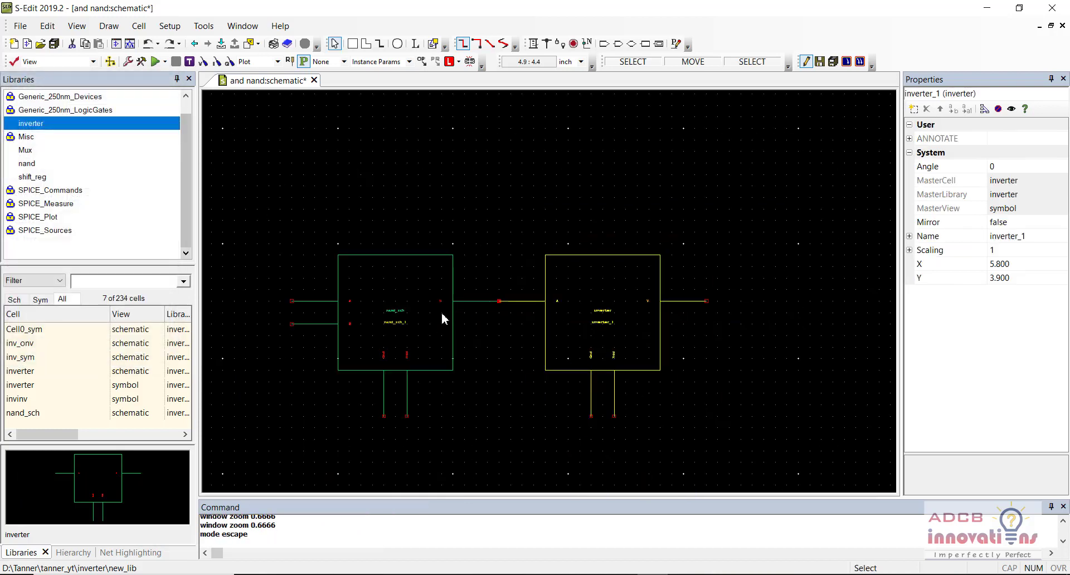
click(488, 234)
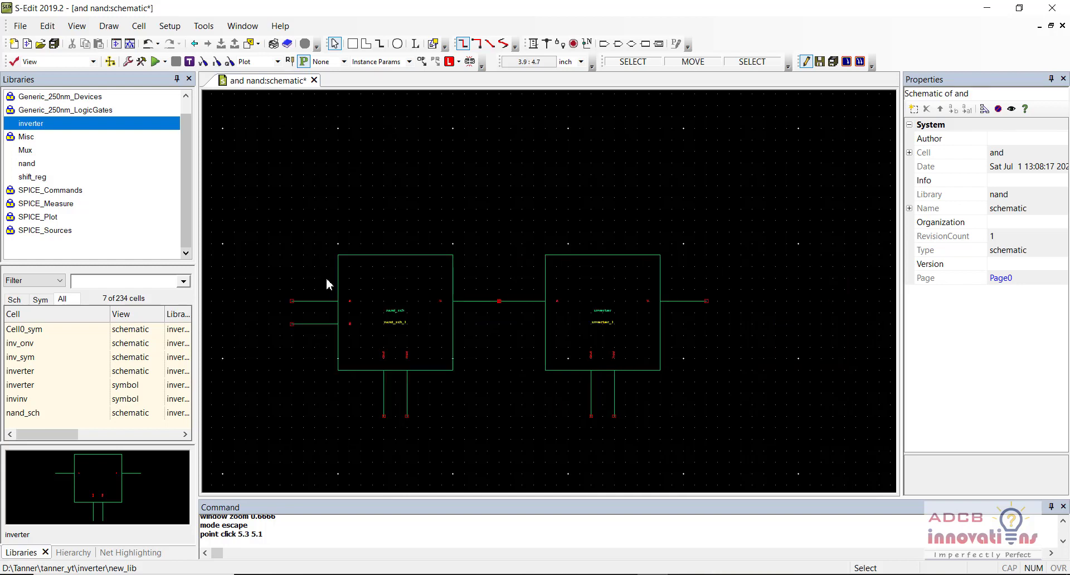
Step: Add input ports named A and B to the two input pins of the nand_sch instance
click(604, 44)
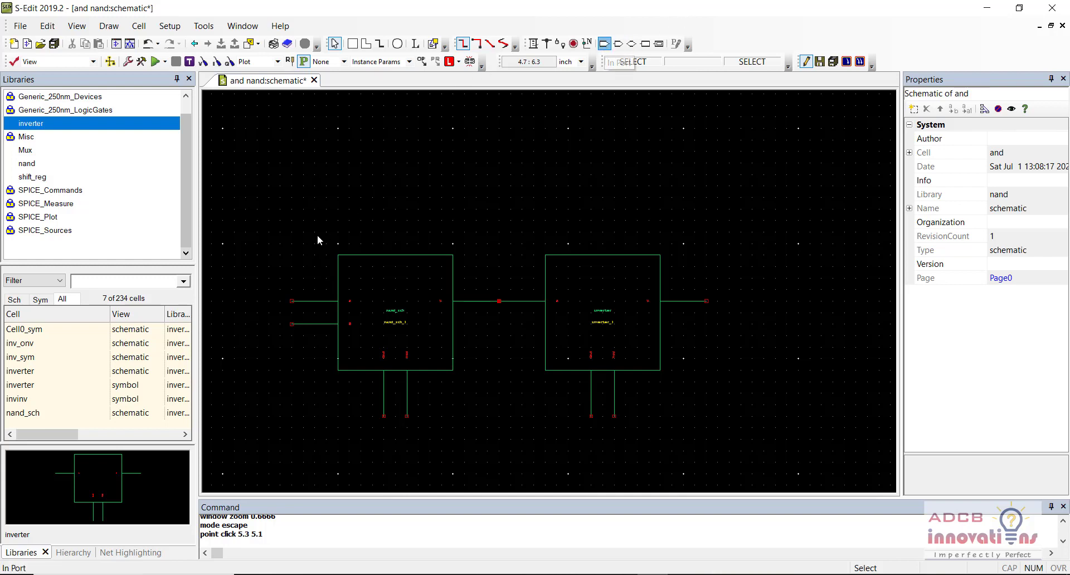
click(292, 301)
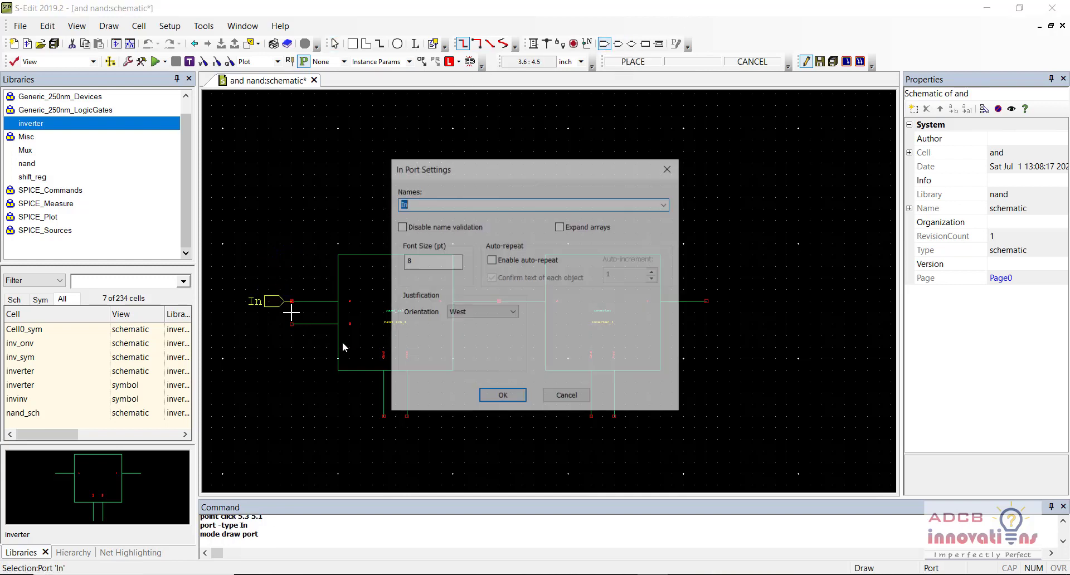
text(A)
key(Return)
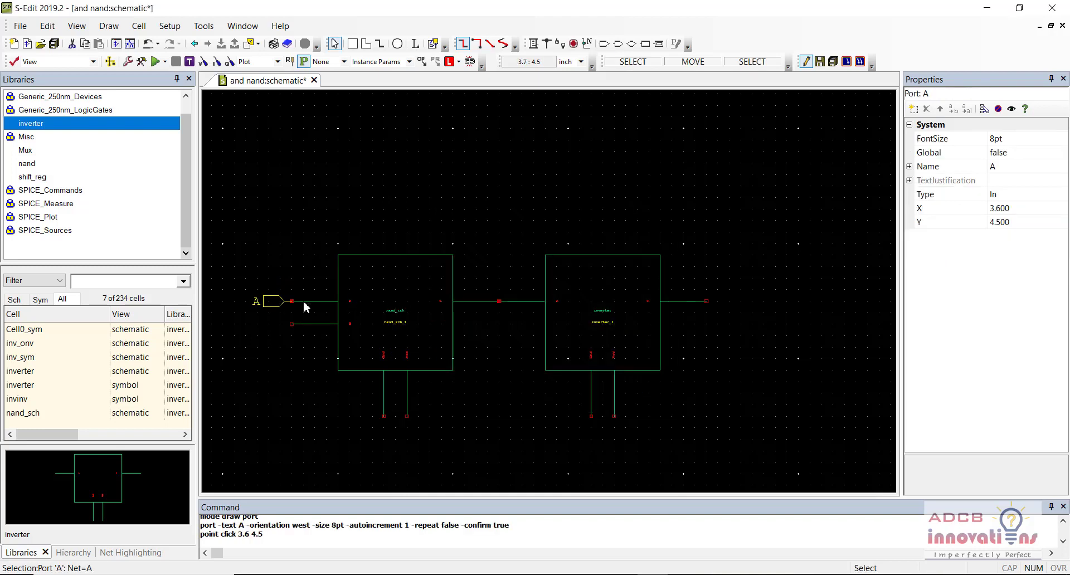
click(604, 44)
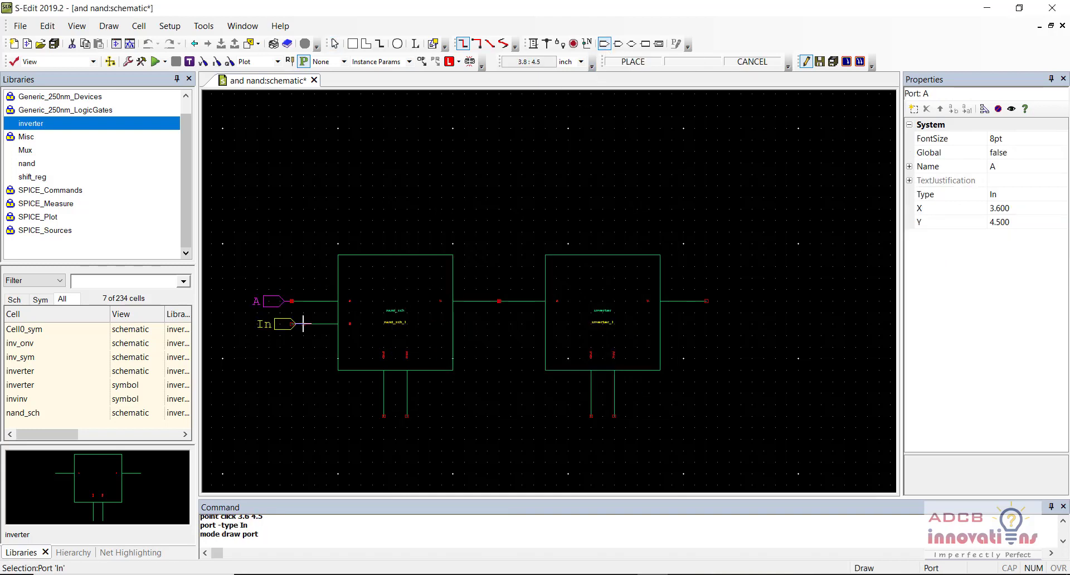
click(292, 324)
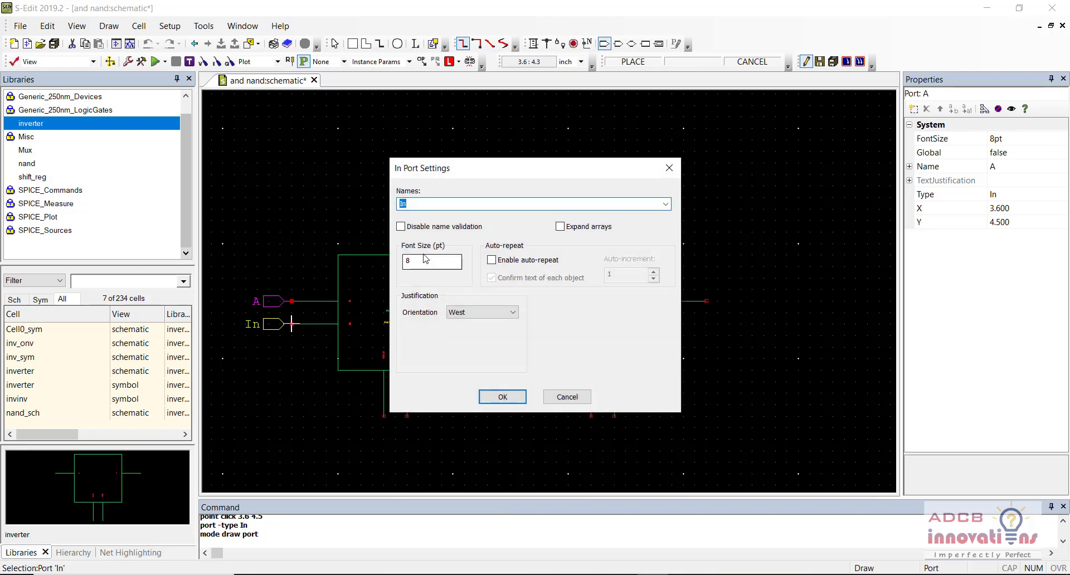
key(Return)
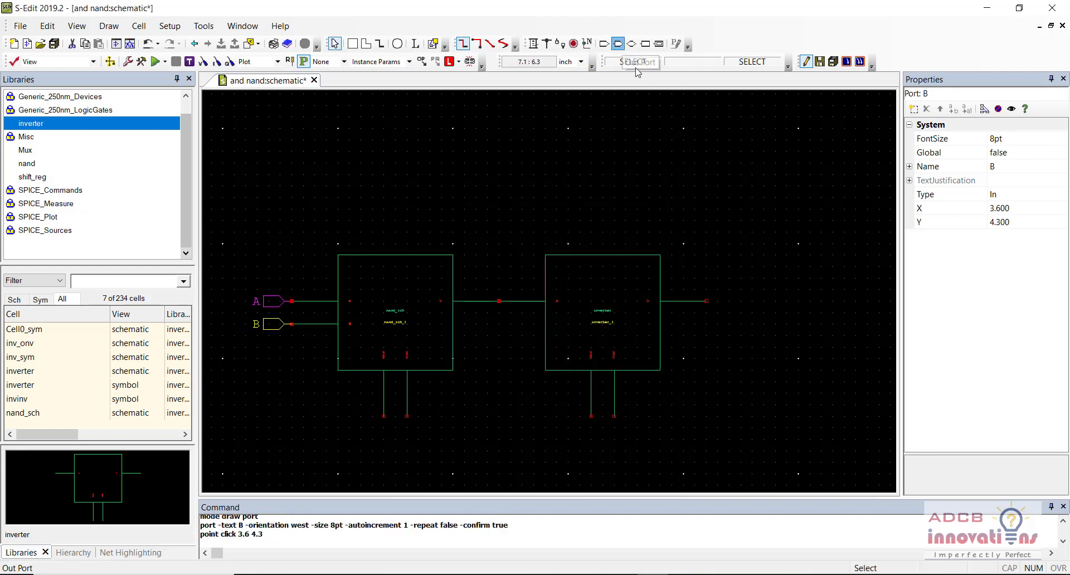
Step: Add an output port named Y to the output pin of the inverter instance
click(618, 43)
click(706, 301)
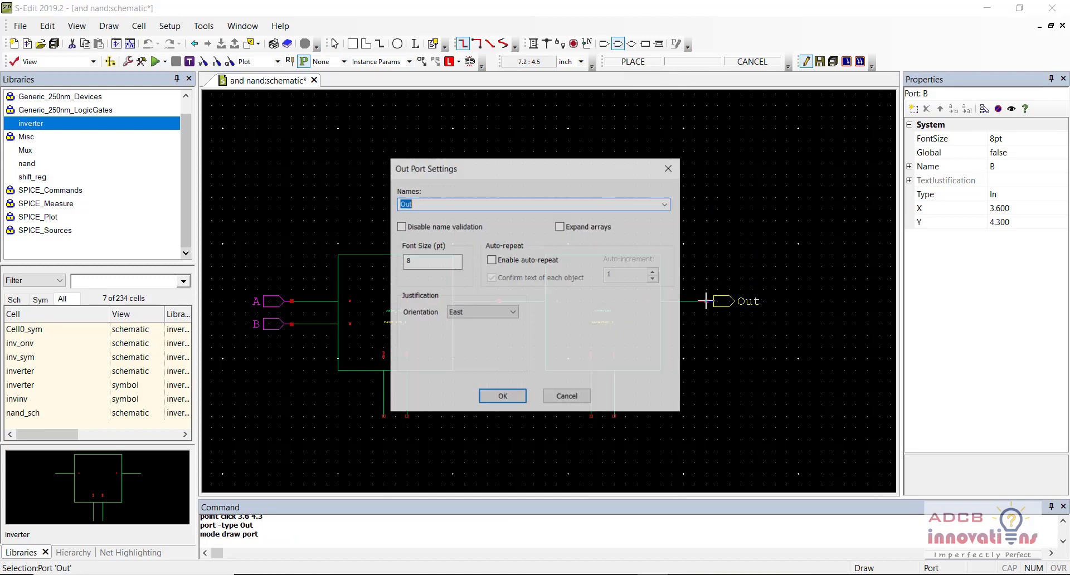
text(Y)
key(Return)
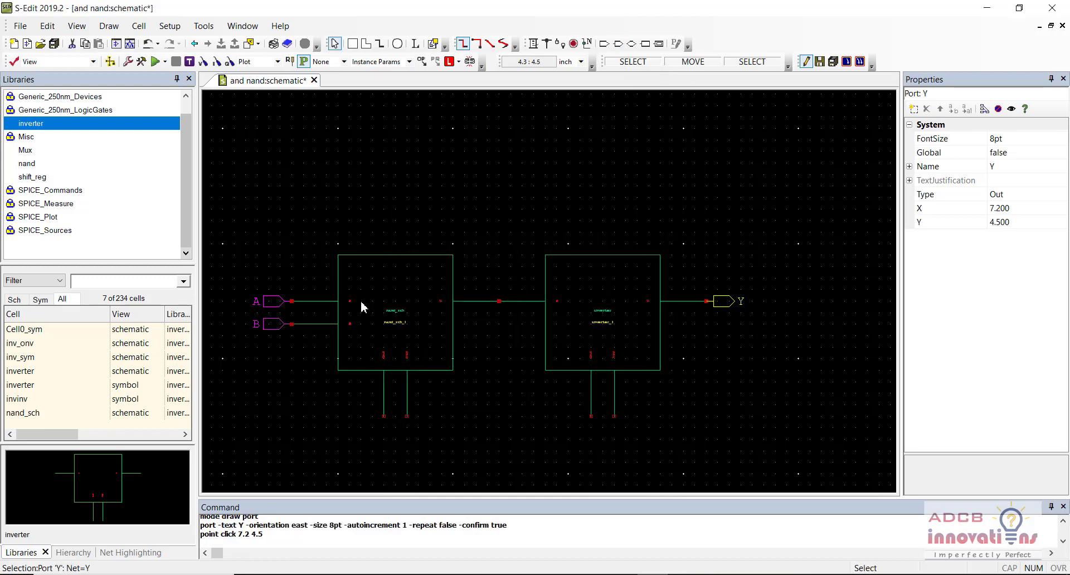
Step: Find the Gnd symbol in the Misc library and place it on the Gnd pins of both the NAND and inverter instances
click(107, 280)
text(gnd)
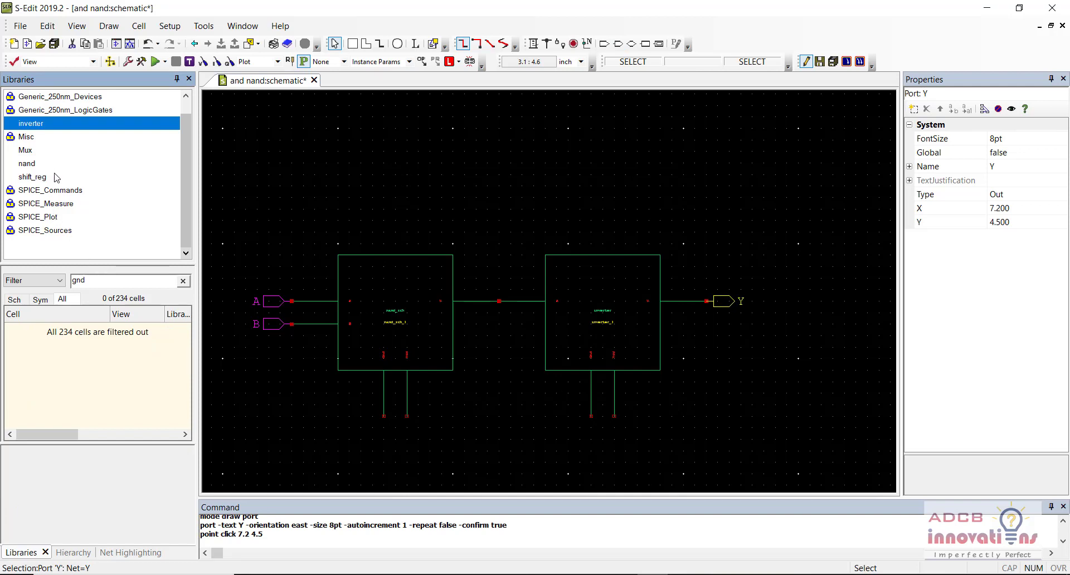
click(33, 143)
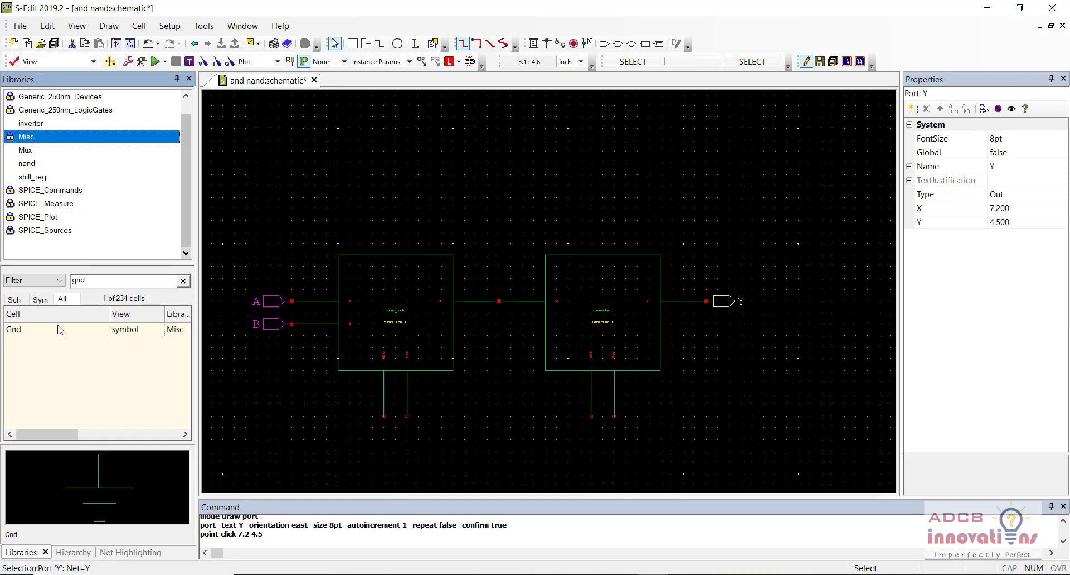
click(57, 332)
right_click(58, 341)
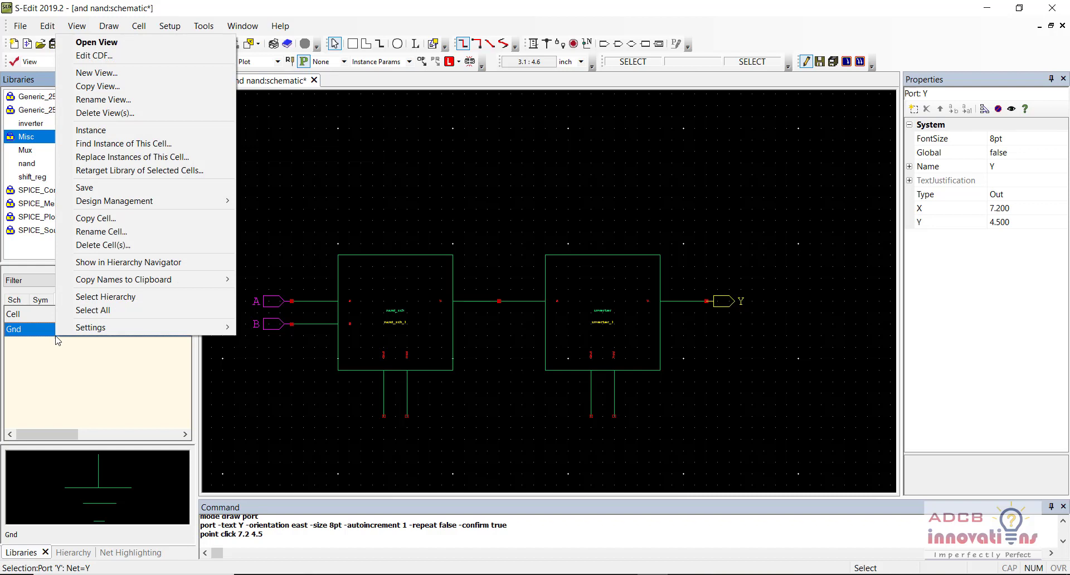
click(103, 134)
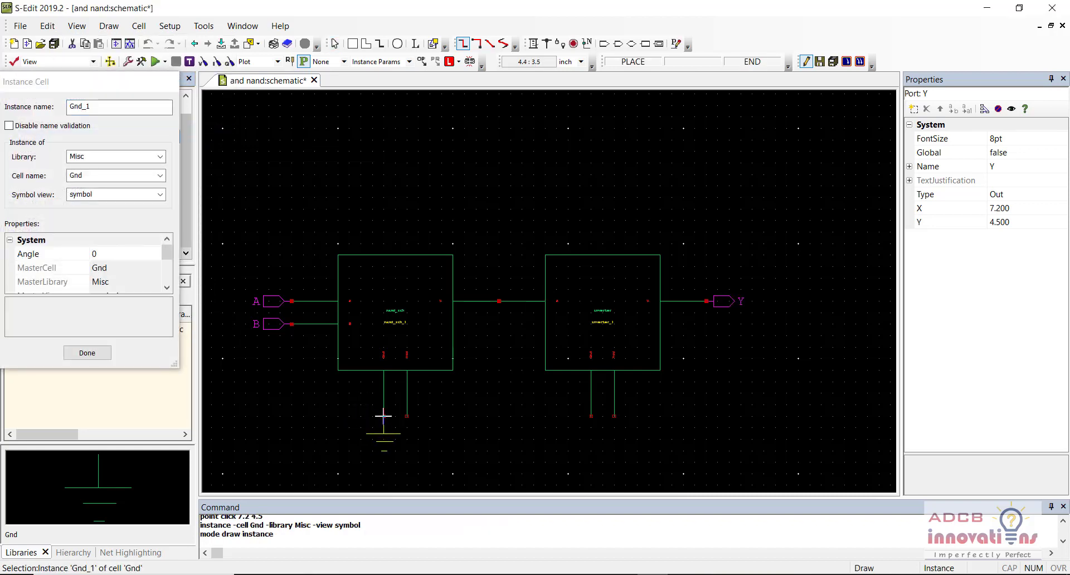
click(383, 417)
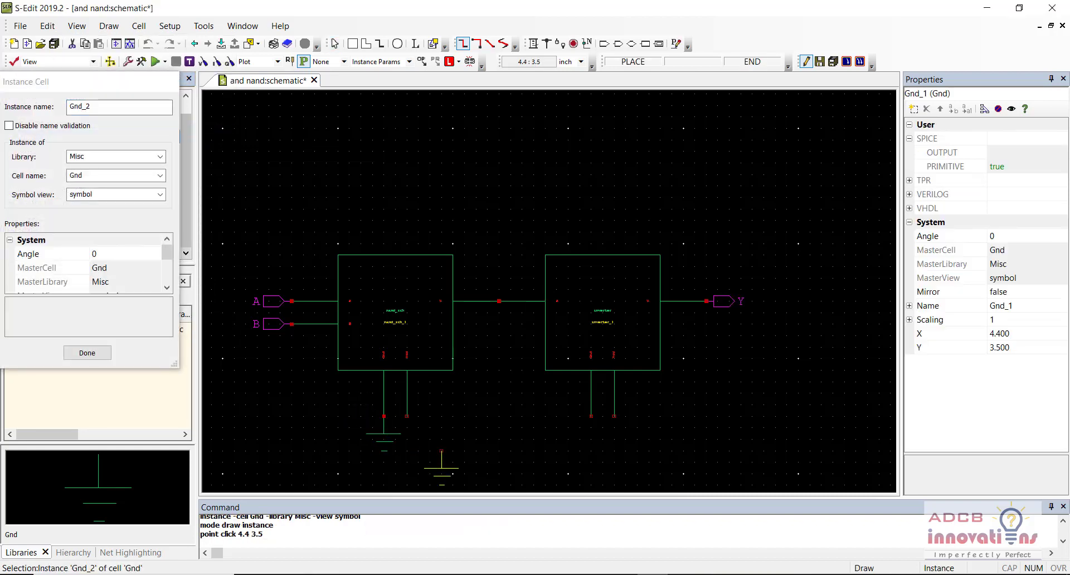
click(591, 416)
key(Escape)
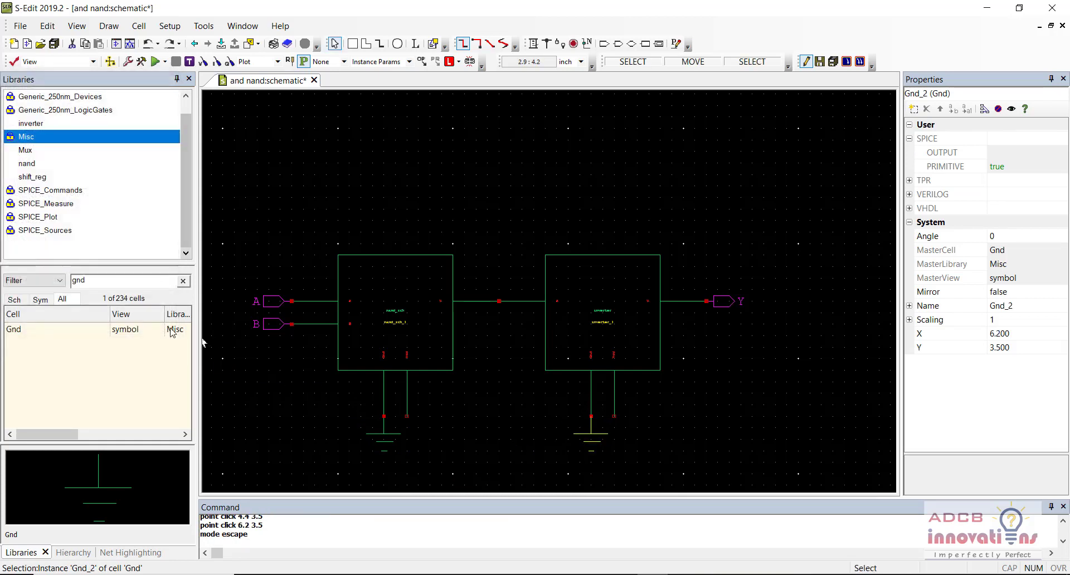
Step: Find the Vdd symbol in the Misc library and place it, rotated to 90°, on the Vdd pins of both the NAND and inverter instances
click(94, 283)
text(vdd)
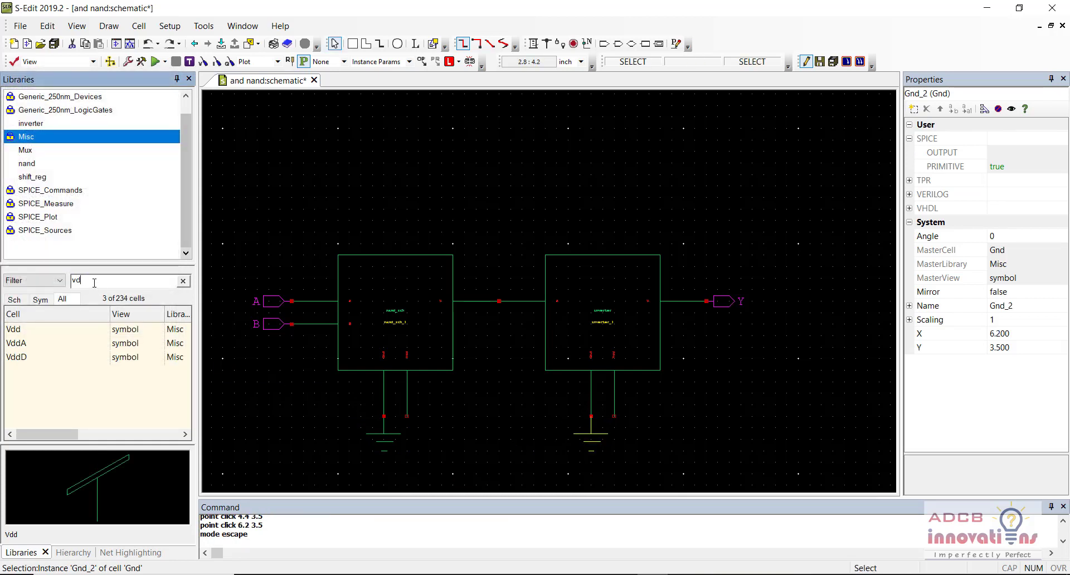
click(63, 329)
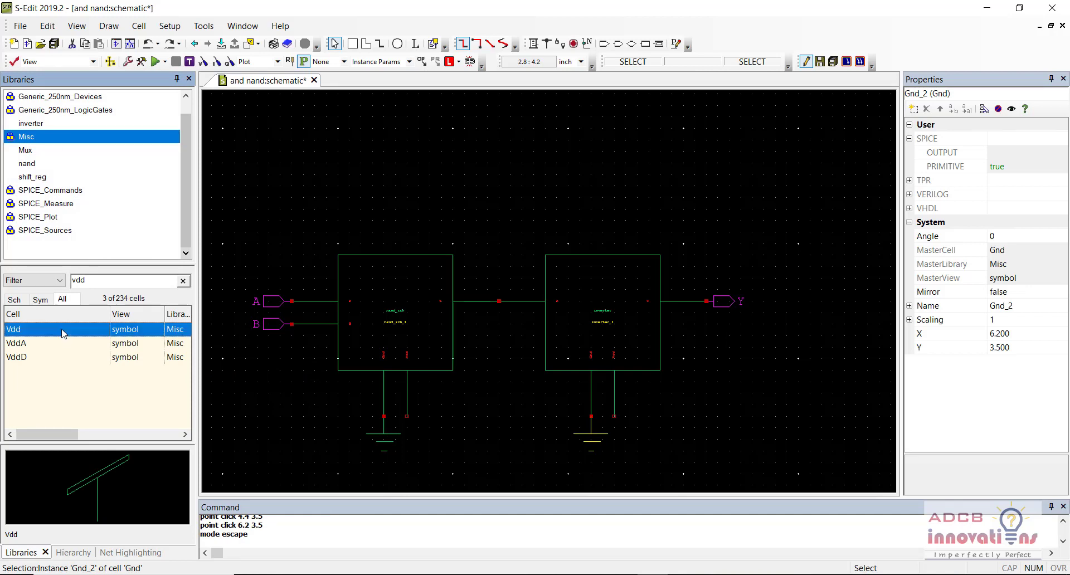
right_click(62, 330)
click(128, 127)
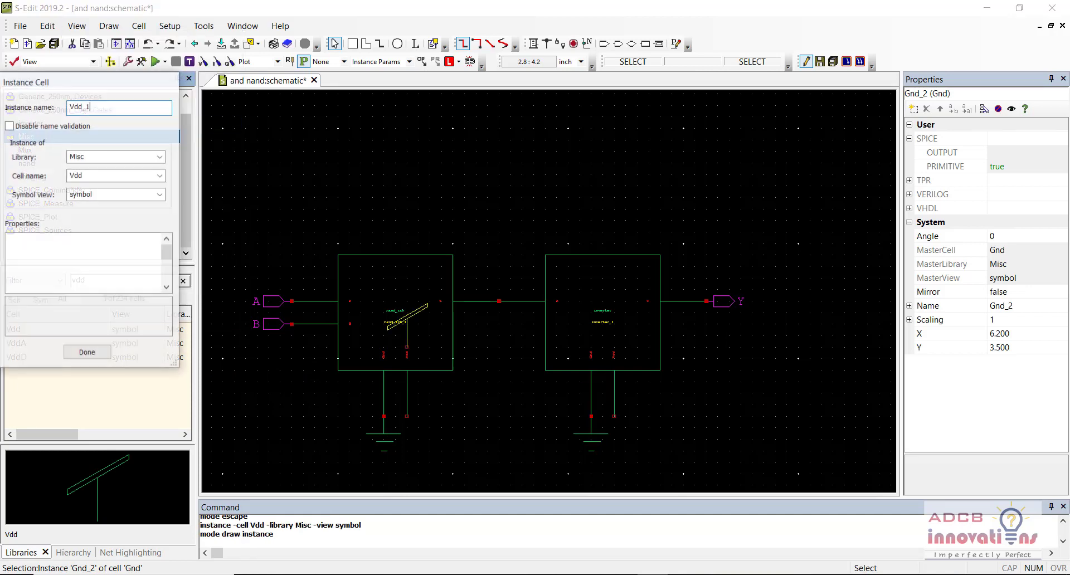
key(r)
key(r)
key(r)
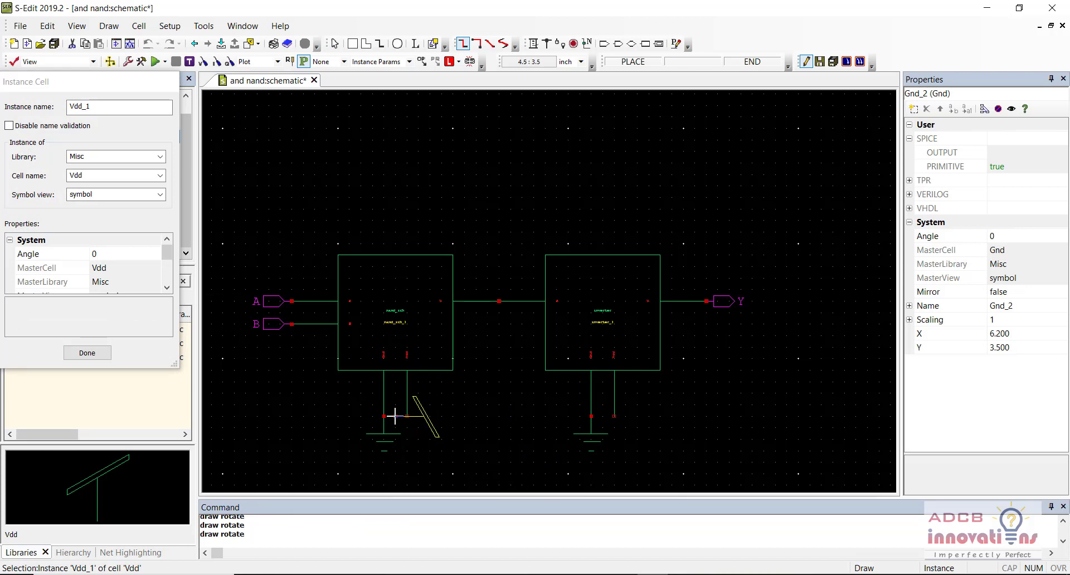
click(406, 416)
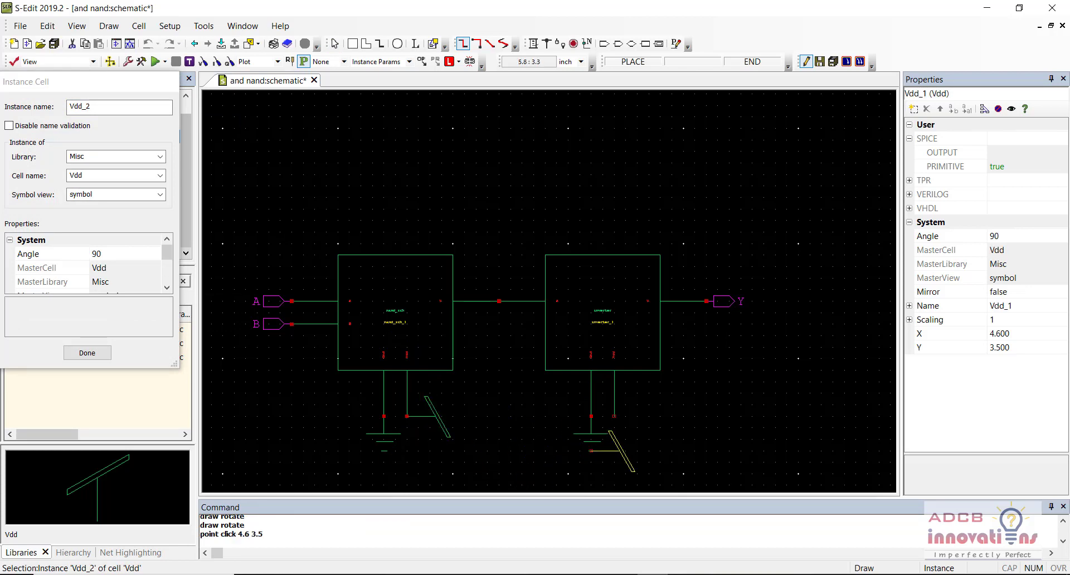
click(613, 416)
key(Escape)
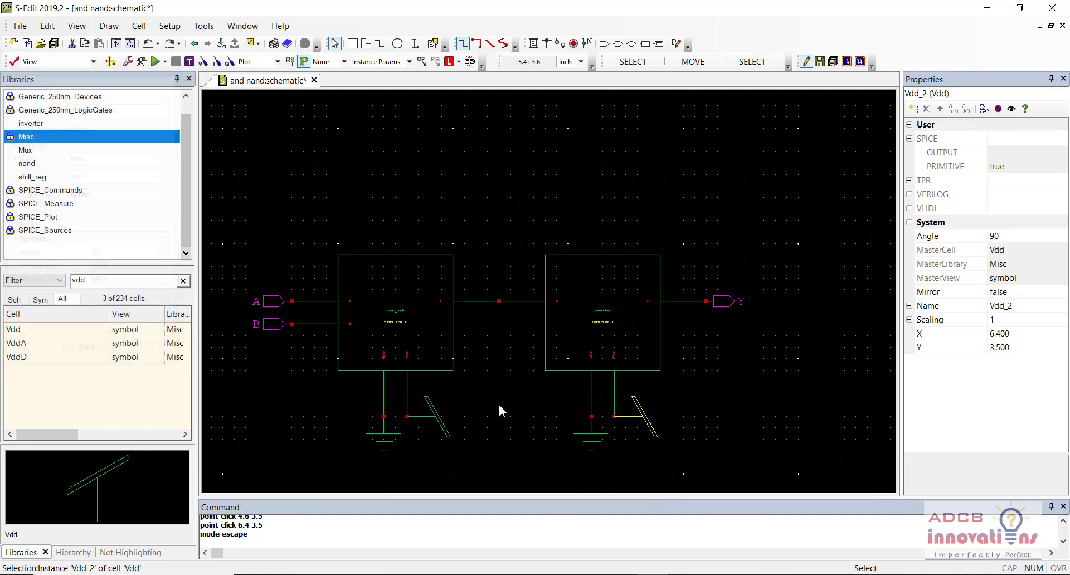
Step: Find the vdc source in the SPICE_Sources library and place one instance in the empty area above the output port Y
click(127, 283)
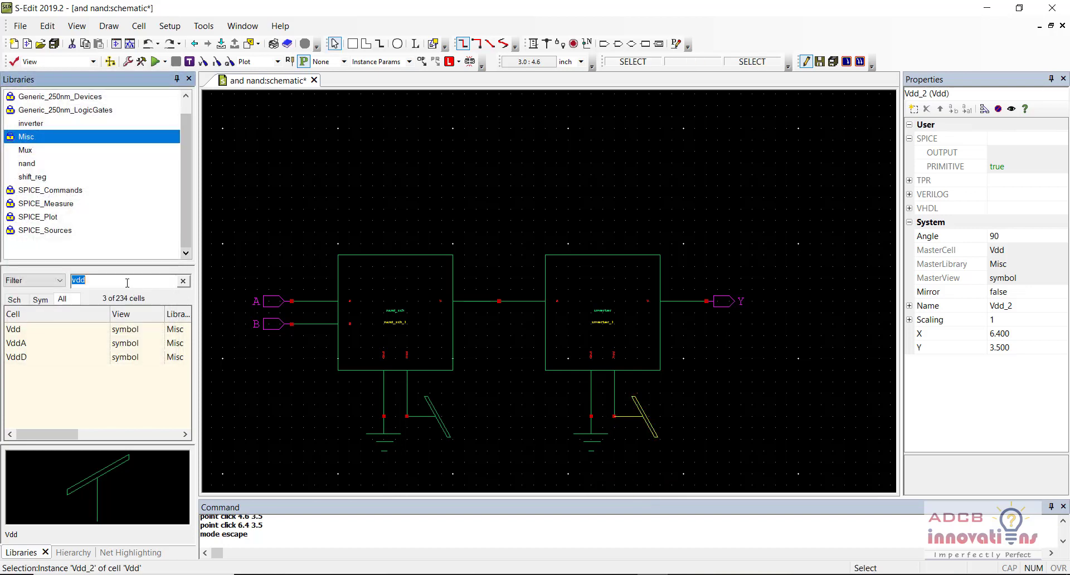
text(vdc)
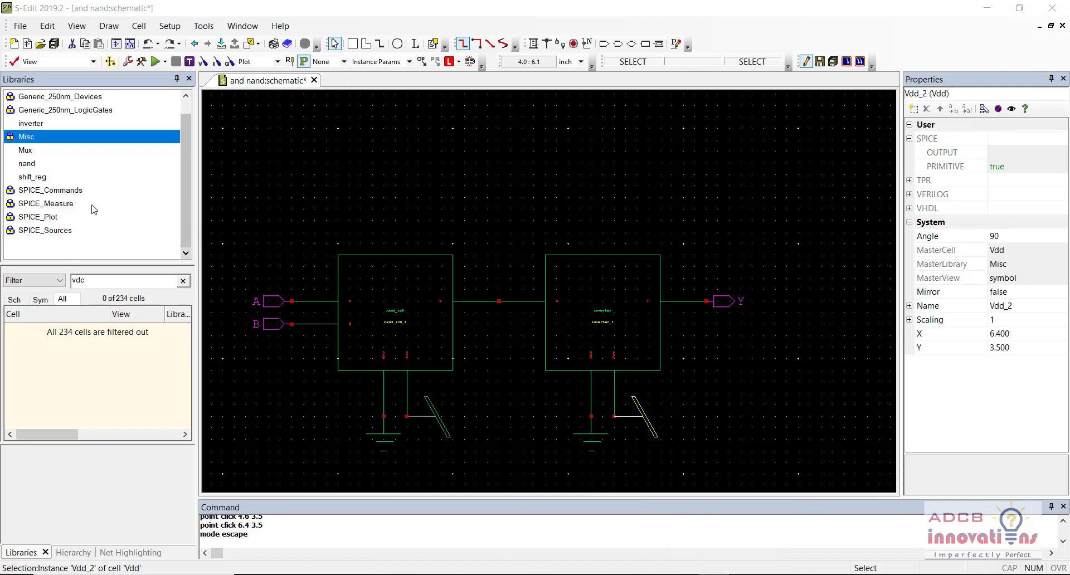
click(78, 220)
click(77, 232)
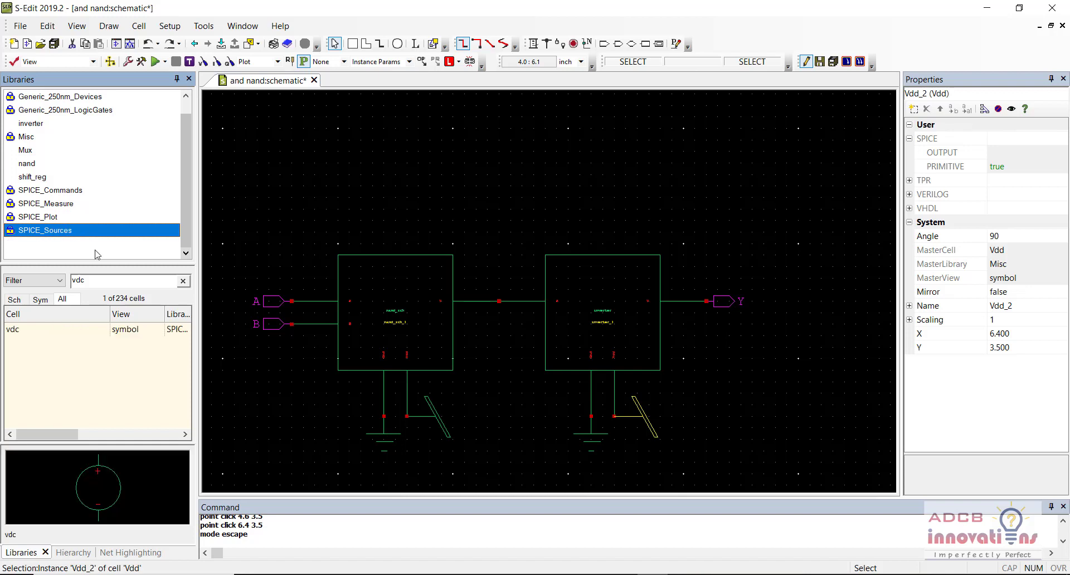
right_click(50, 333)
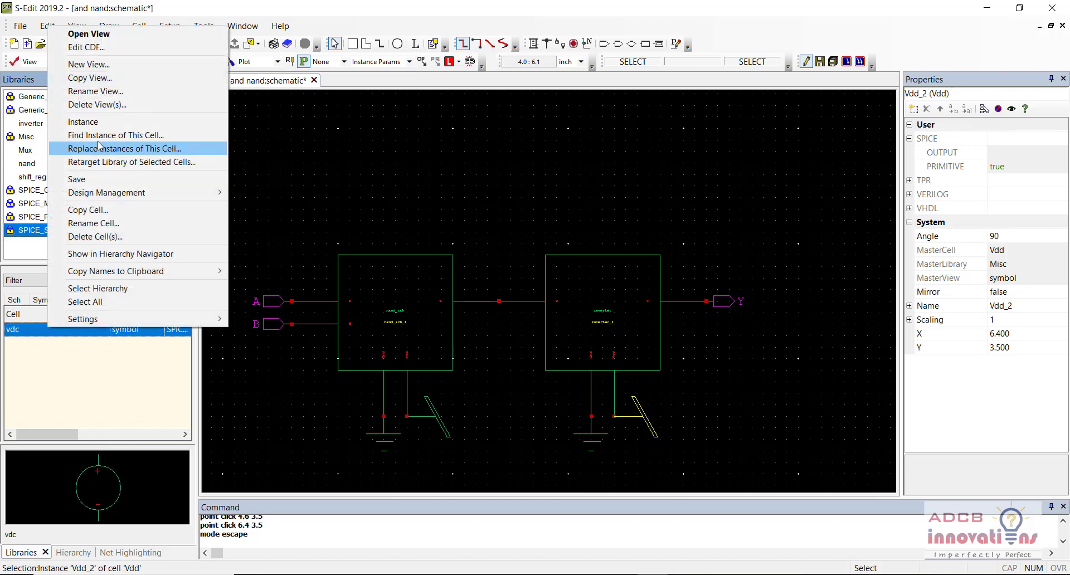
click(101, 124)
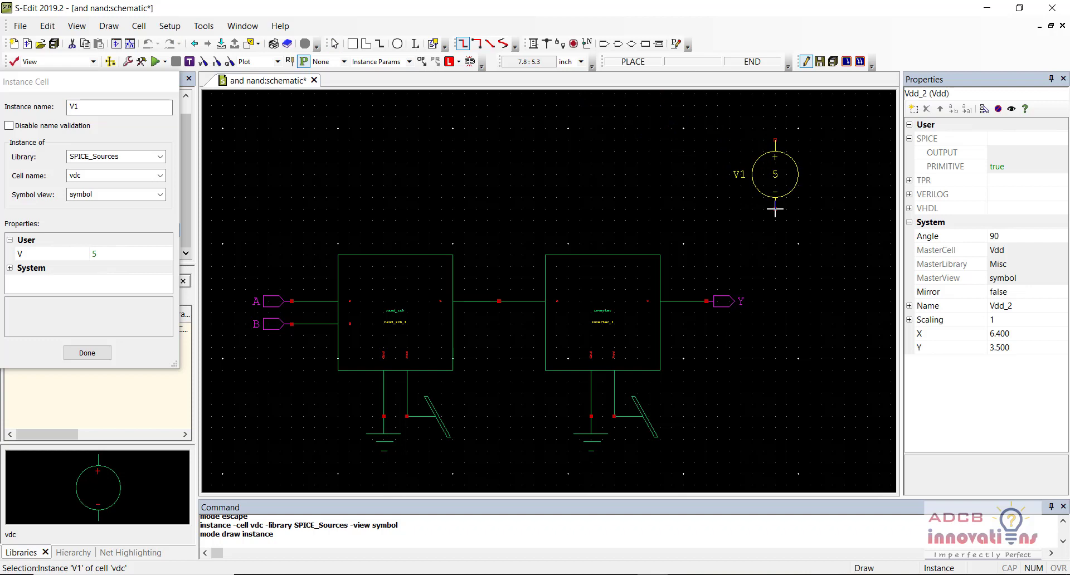
click(775, 210)
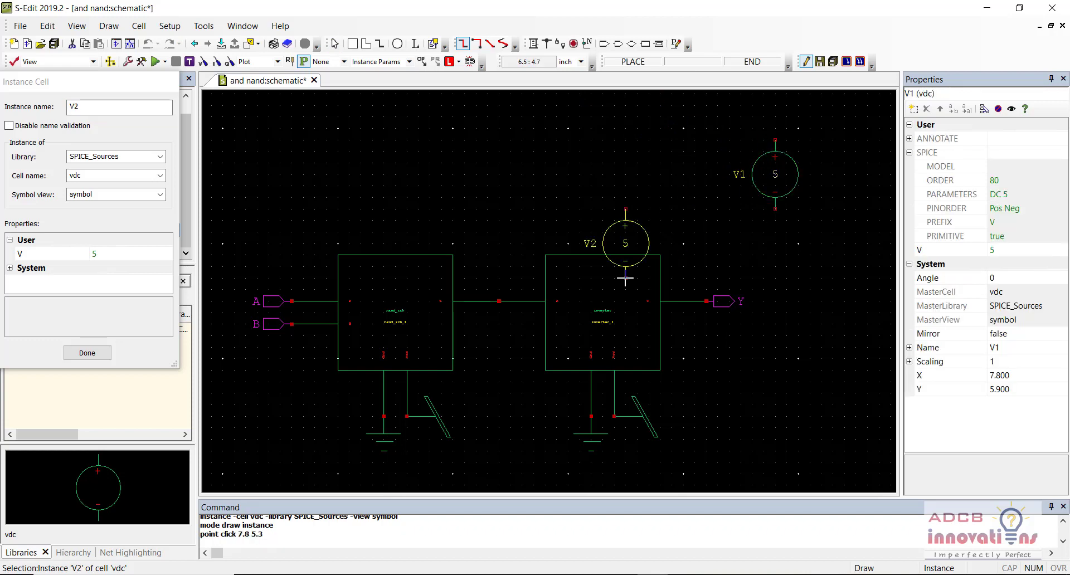
key(Escape)
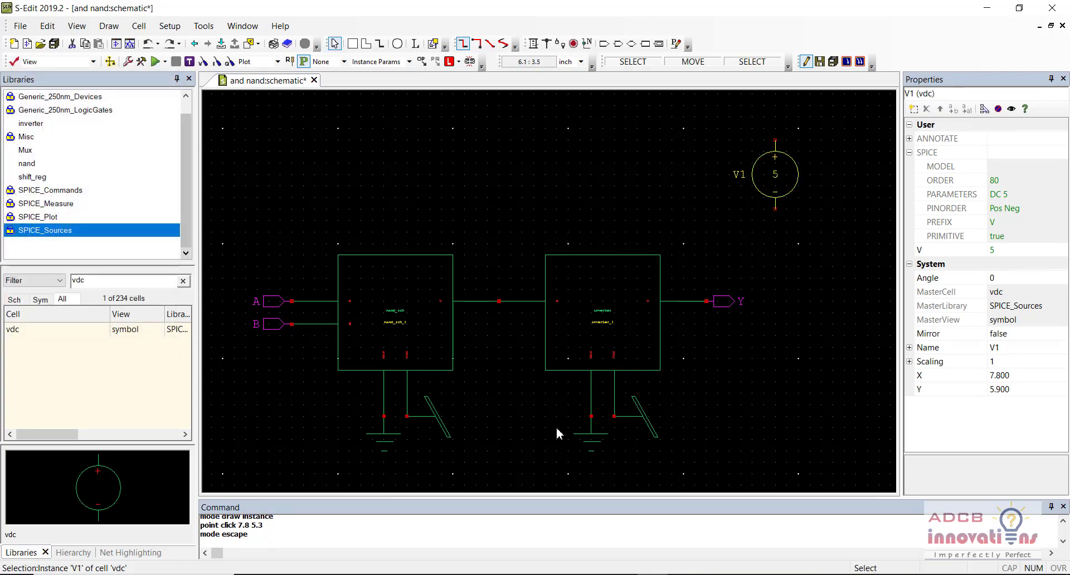
Step: Copy the existing Vdd and Gnd symbols onto the positive and negative terminals of the vdc source, respectively
click(443, 424)
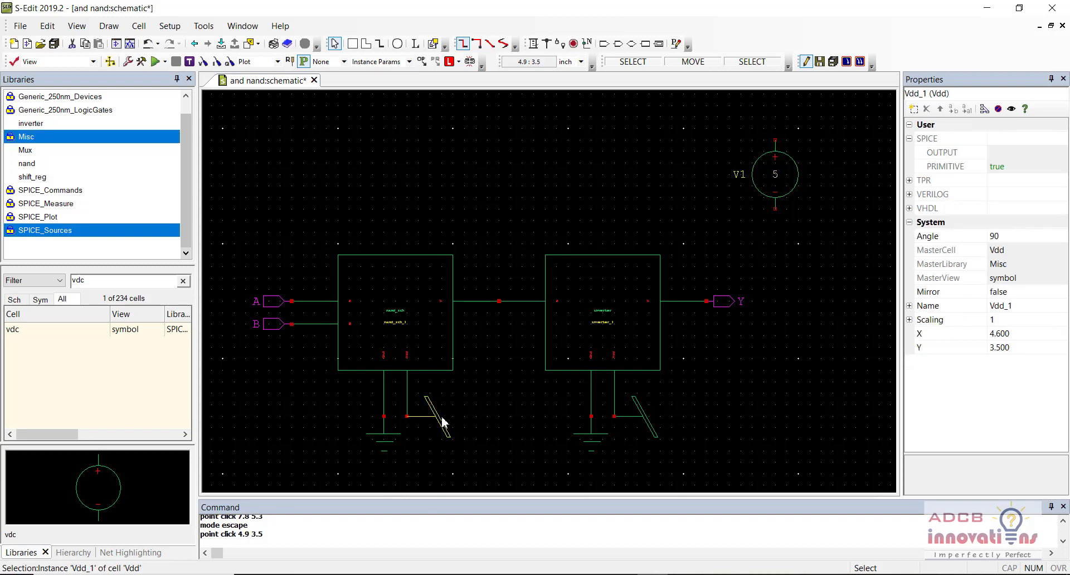
key(ctrl+c)
key(ctrl+v)
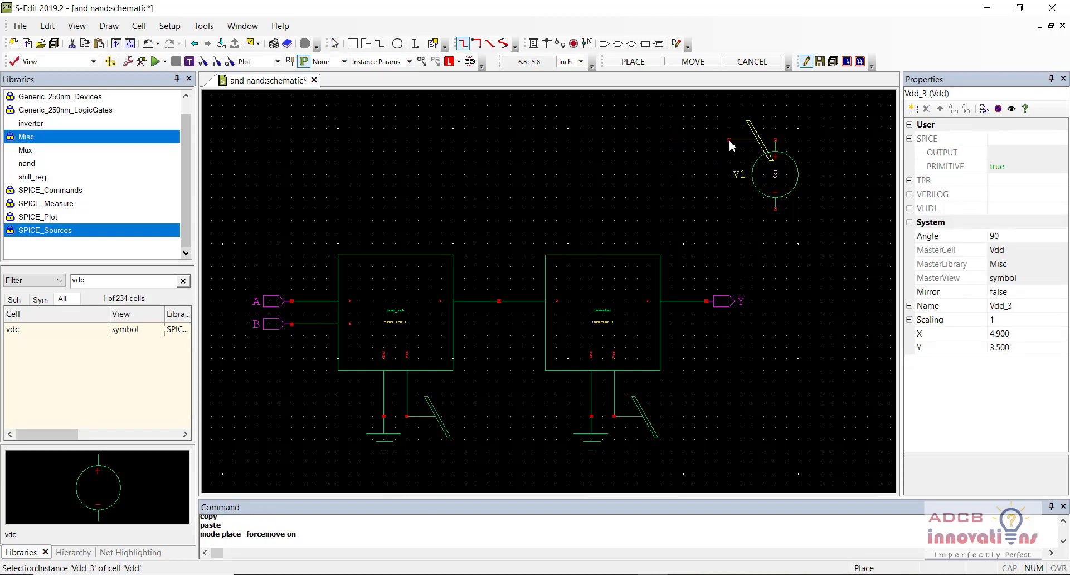
click(776, 146)
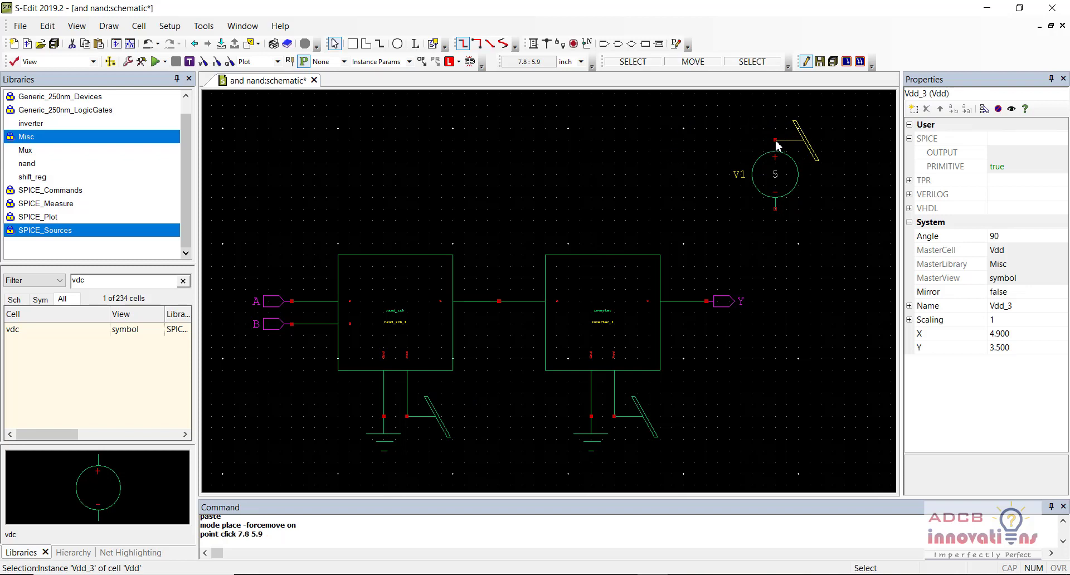
click(605, 434)
key(ctrl+c)
key(ctrl+v)
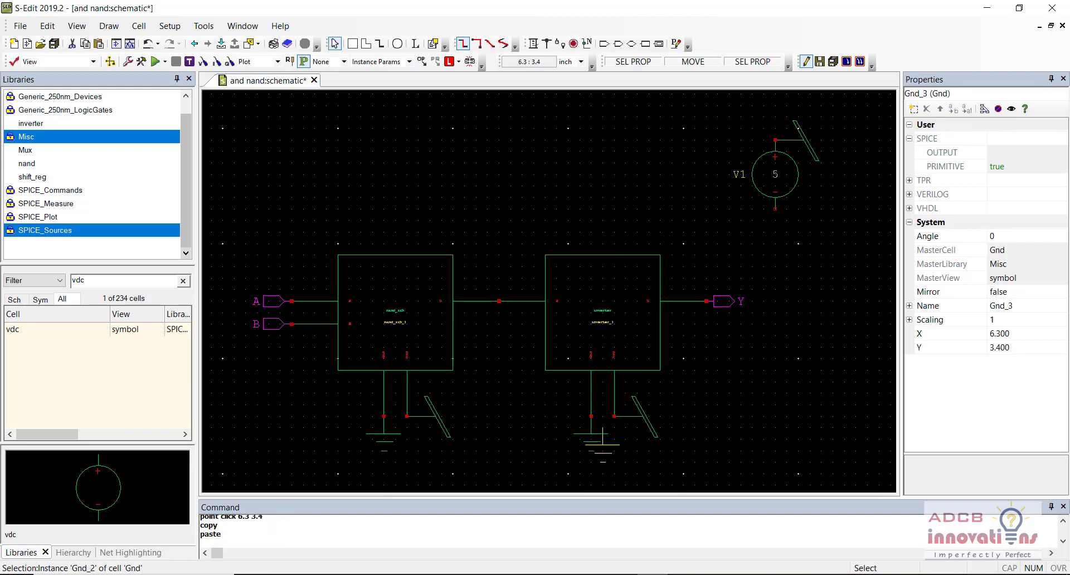
click(778, 216)
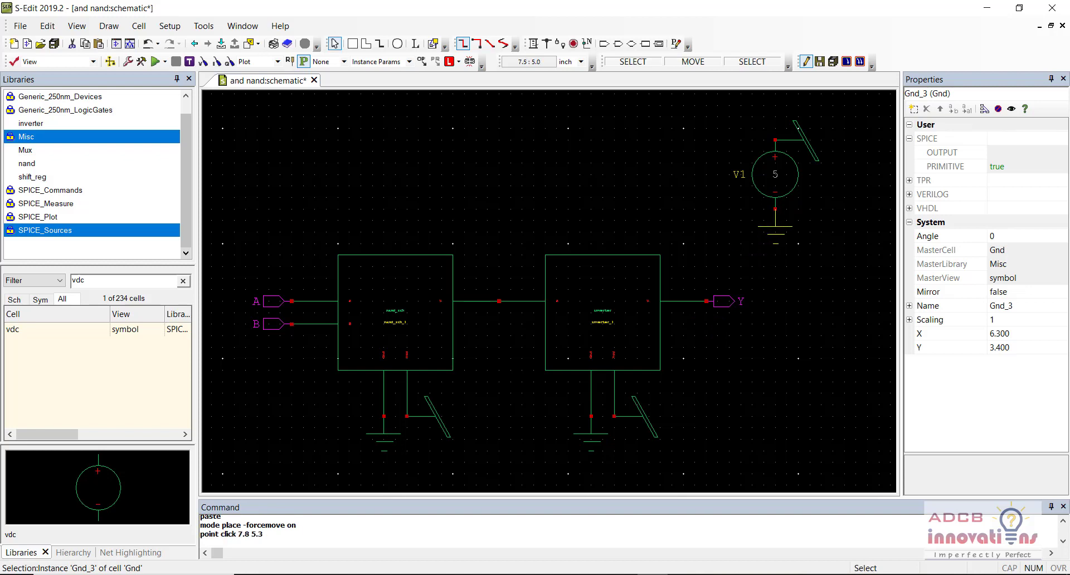
Step: Find V_VoltagePrint in the SPICE_Plot library and place it on the input A node, rotated to 270° so it extends upward
click(83, 217)
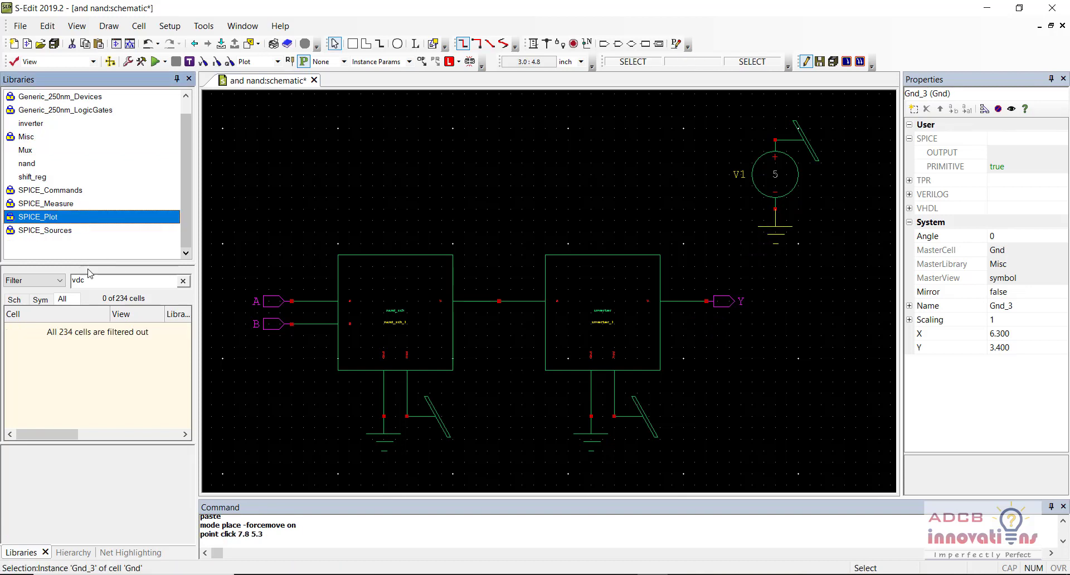
text(vol)
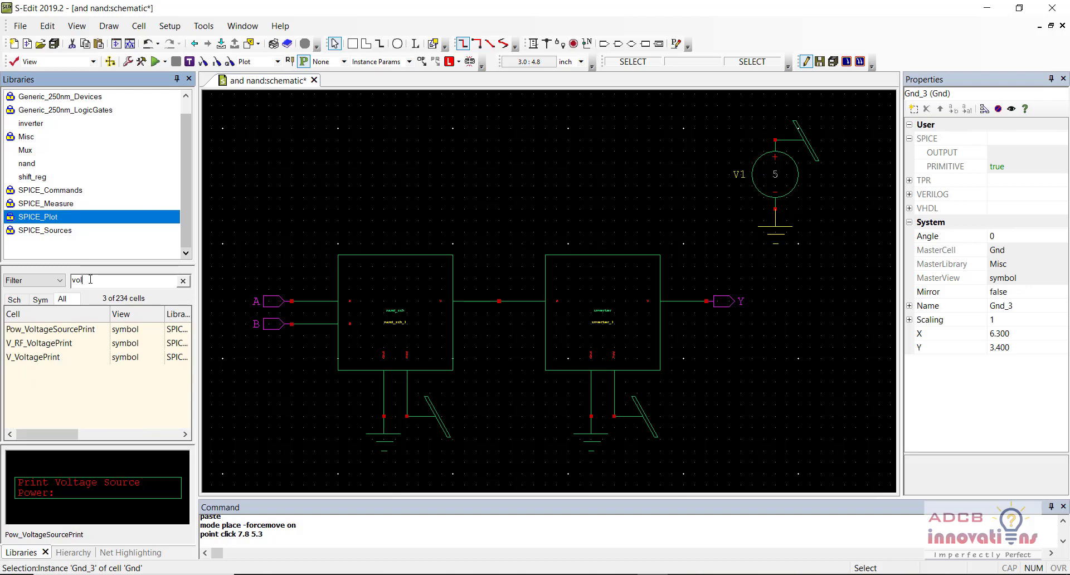
right_click(62, 357)
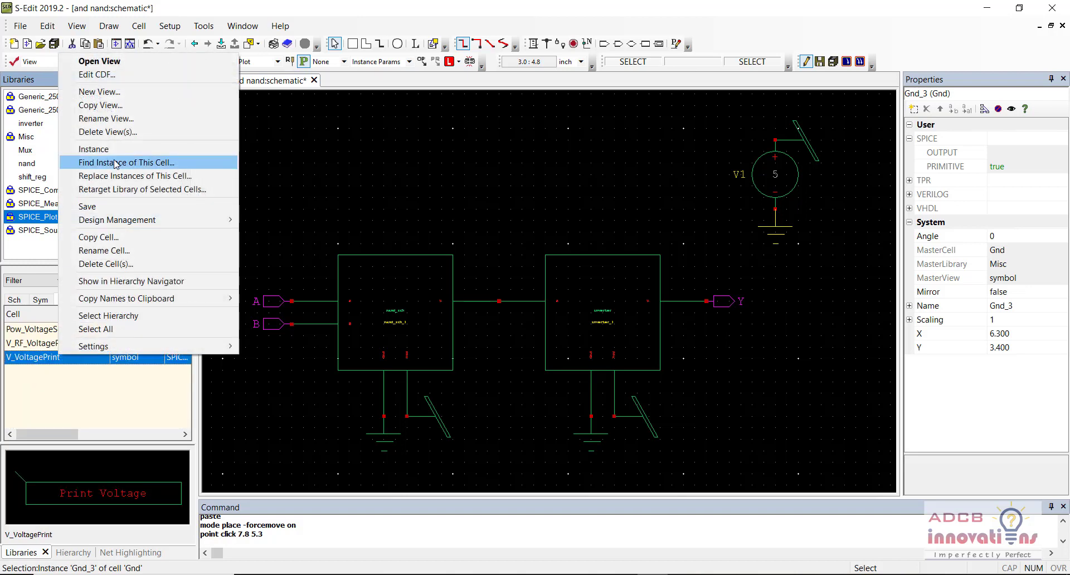
click(113, 155)
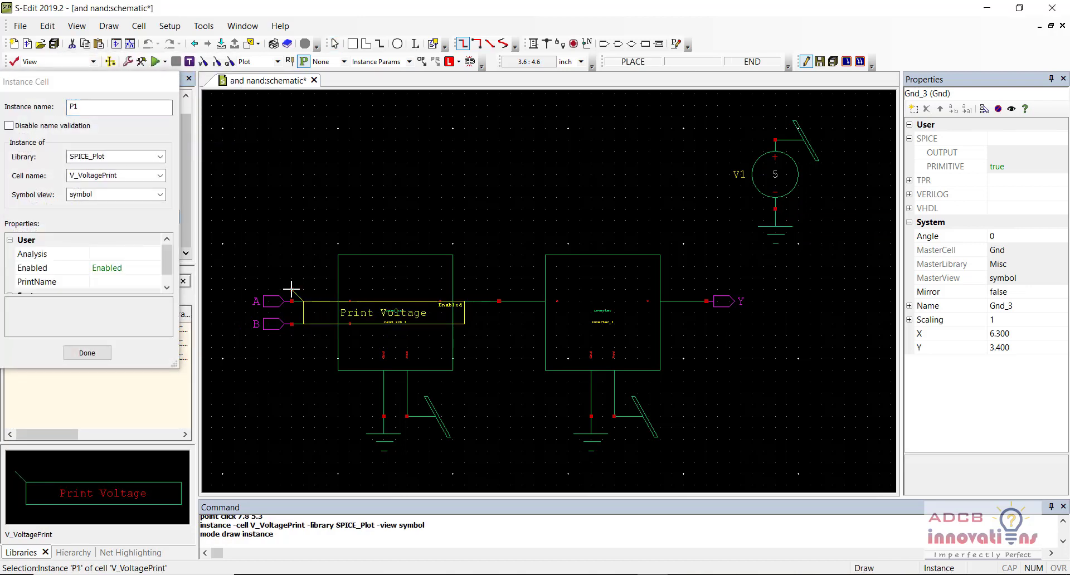
key(ctrl+r)
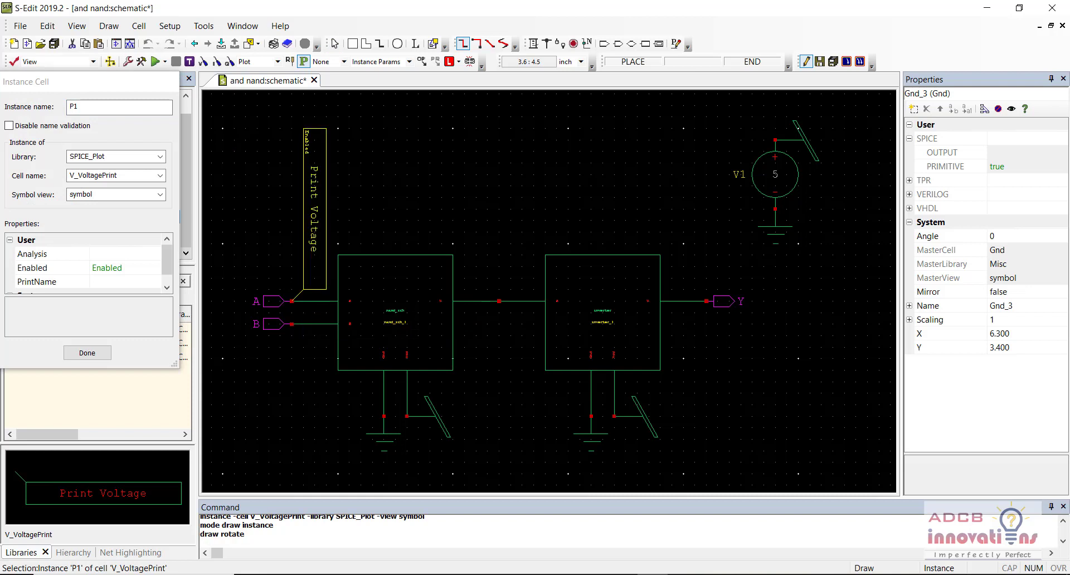
click(291, 301)
click(292, 301)
Step: Place further V_VoltagePrint instances on the input B node at 90°, extending downward, and on the output Y node at 0°
key(ctrl+r)
key(ctrl+r)
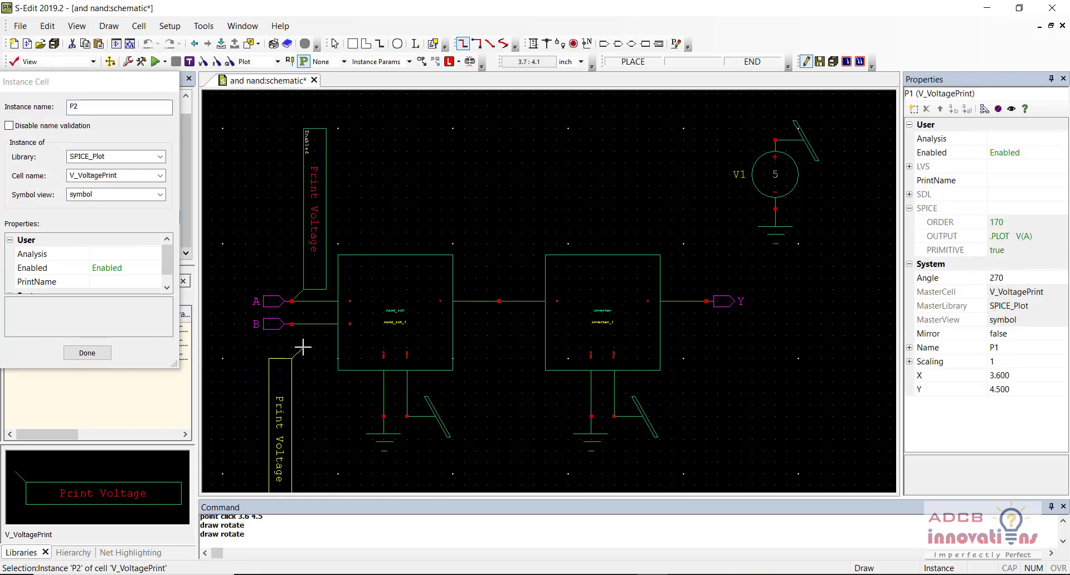
click(291, 324)
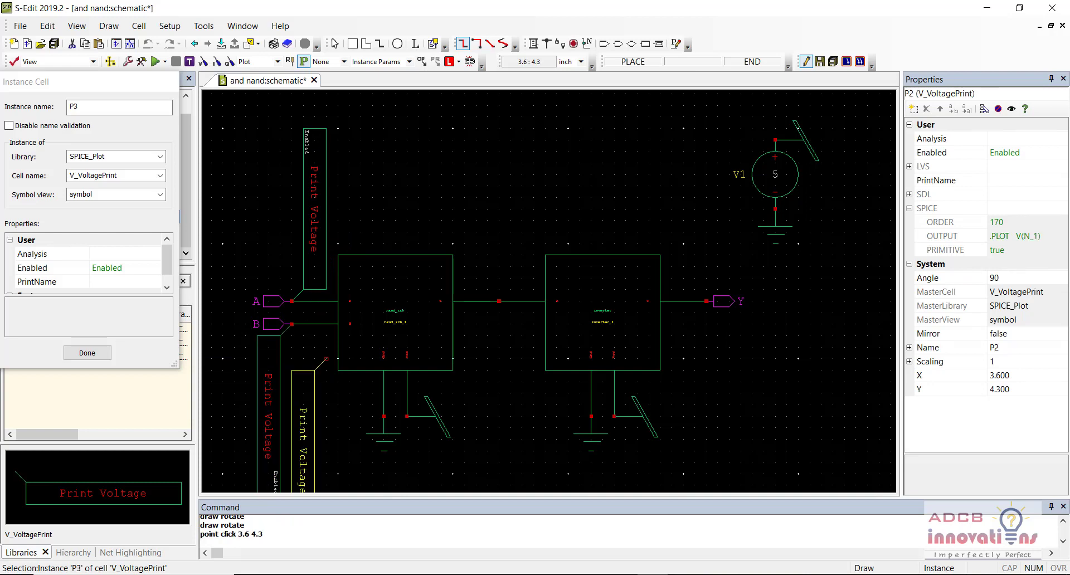
key(ctrl+r)
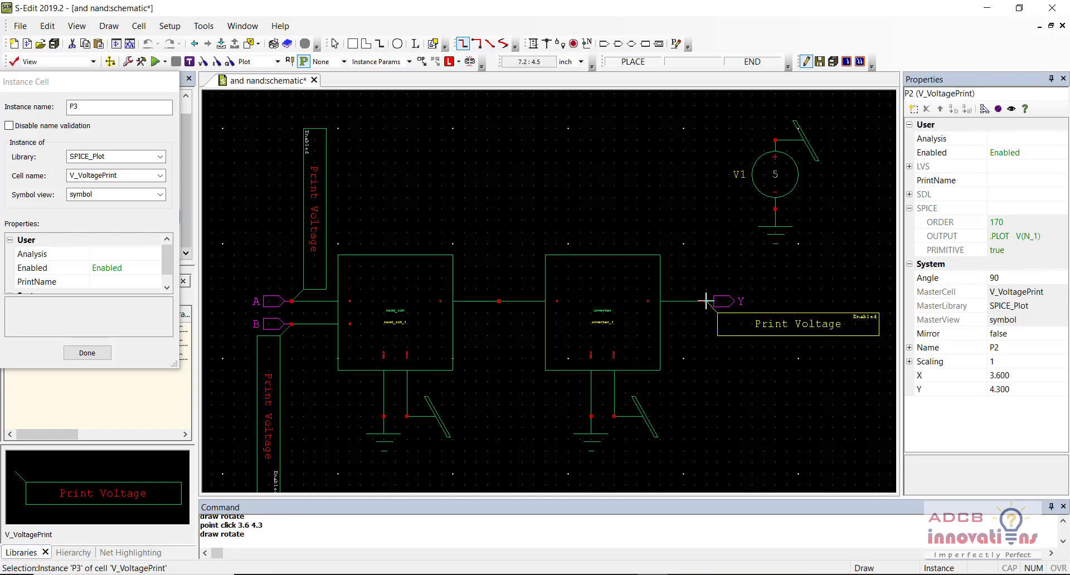
click(706, 301)
key(Escape)
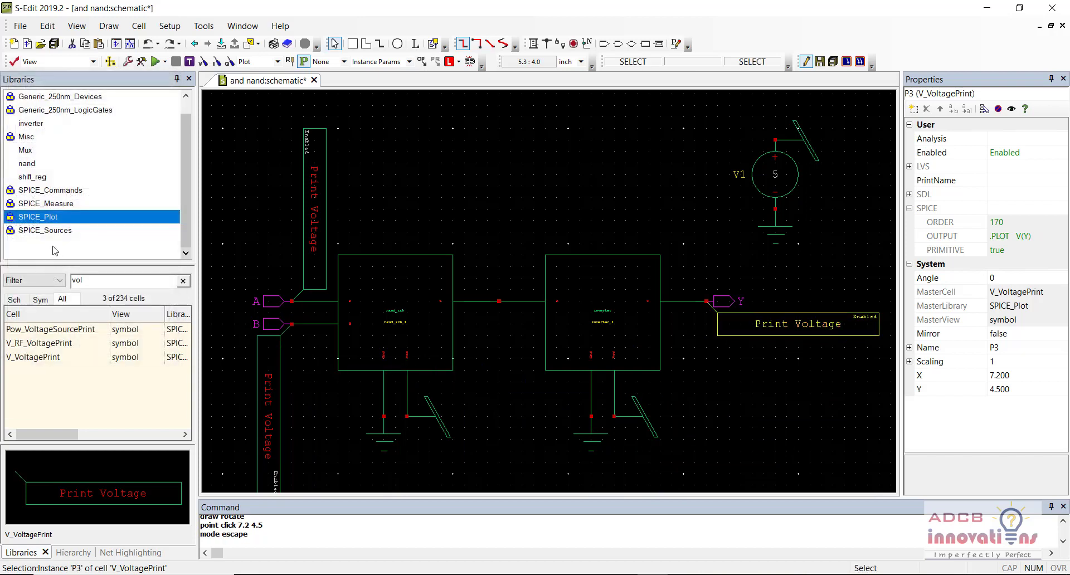
Step: Find the vbit source in the SPICE_Sources library and place one above input A and one below input B, joining their positive terminals to those nodes
click(62, 230)
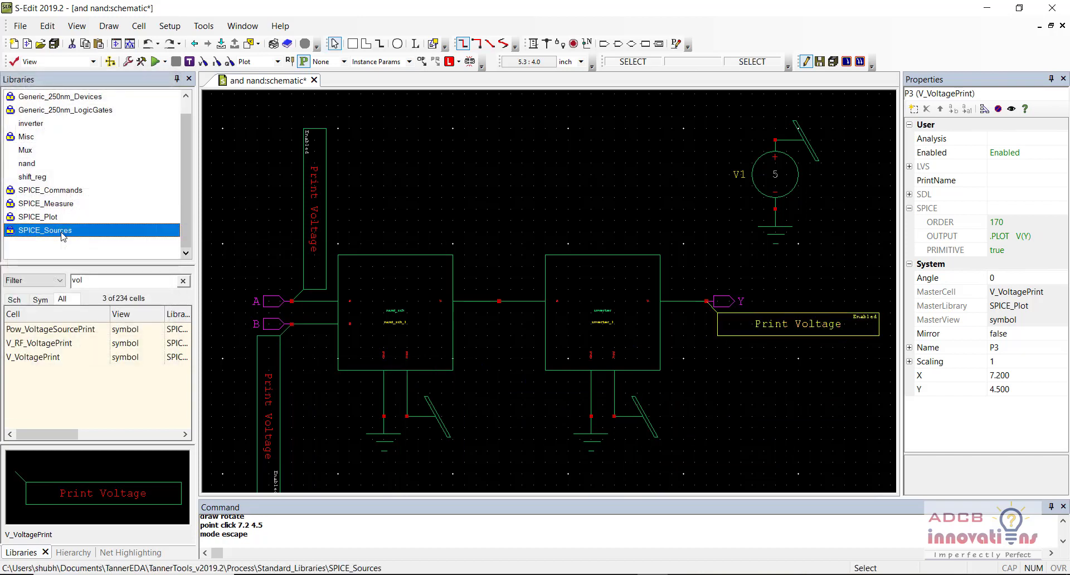
double_click(93, 278)
key(BackSpace)
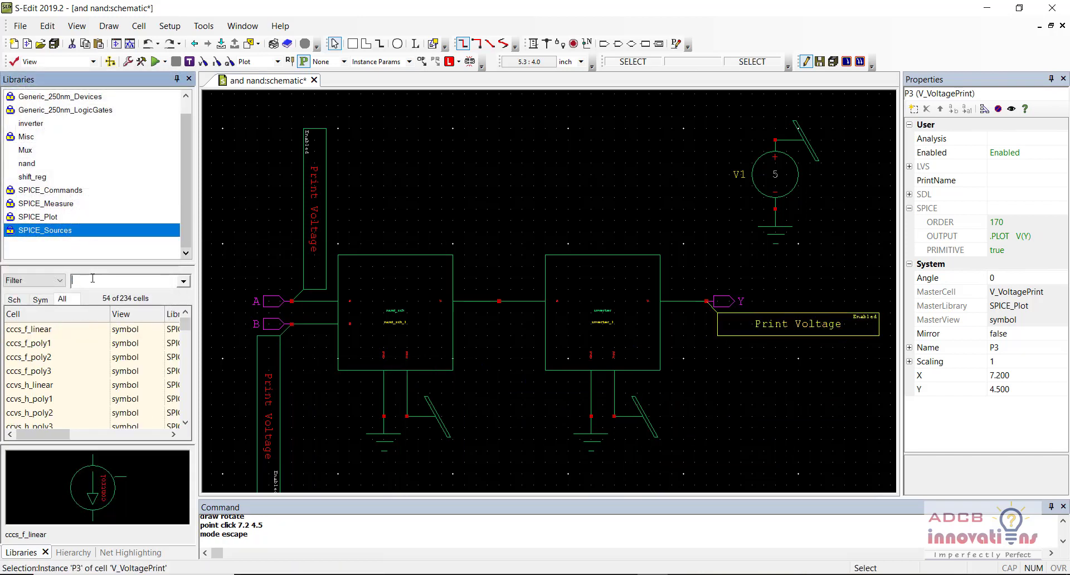
text(vbit)
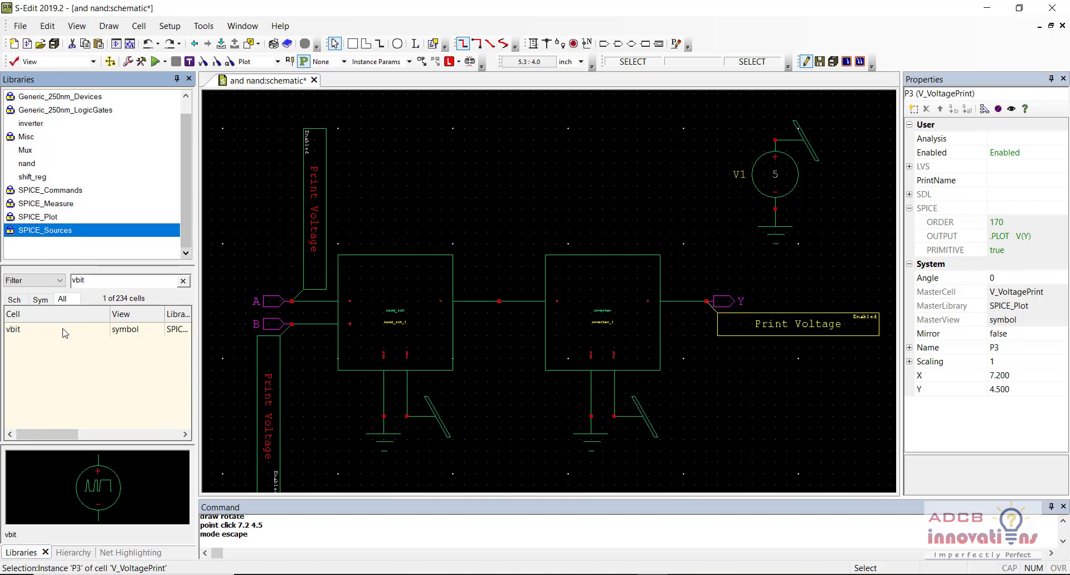
click(64, 332)
right_click(64, 332)
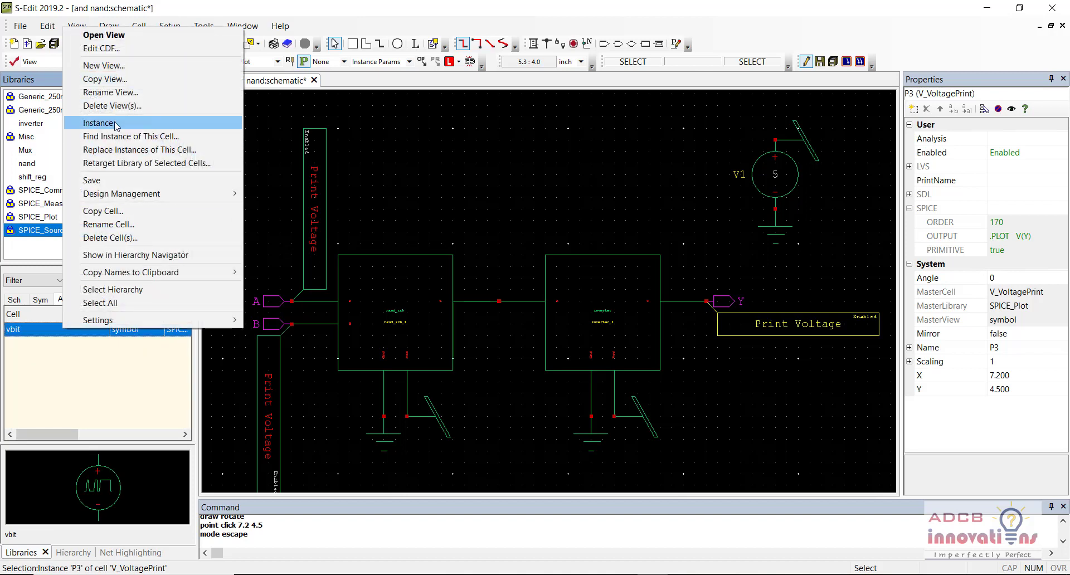
click(151, 125)
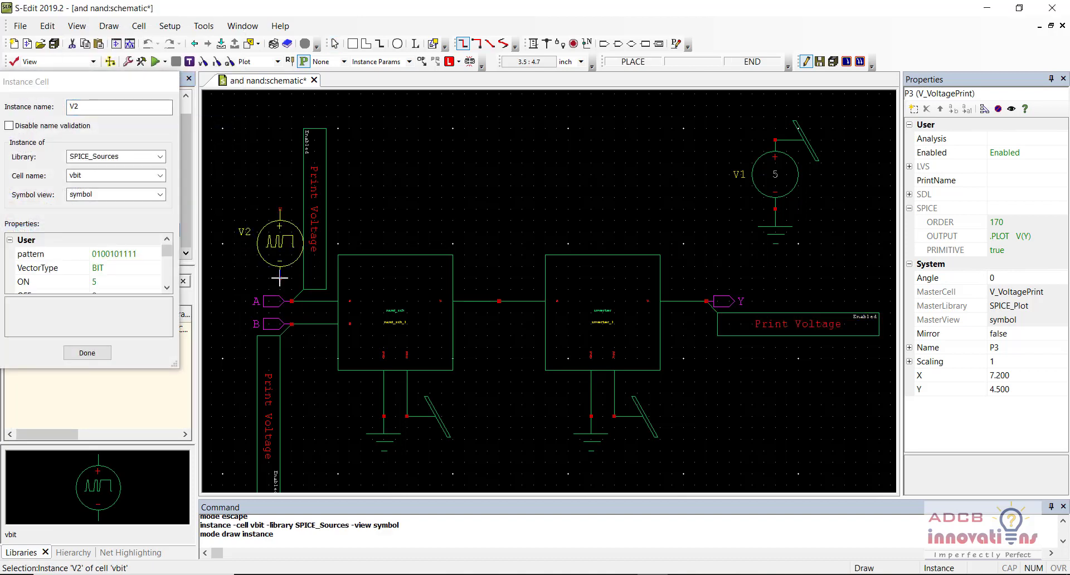
key(ctrl+r)
key(ctrl+r)
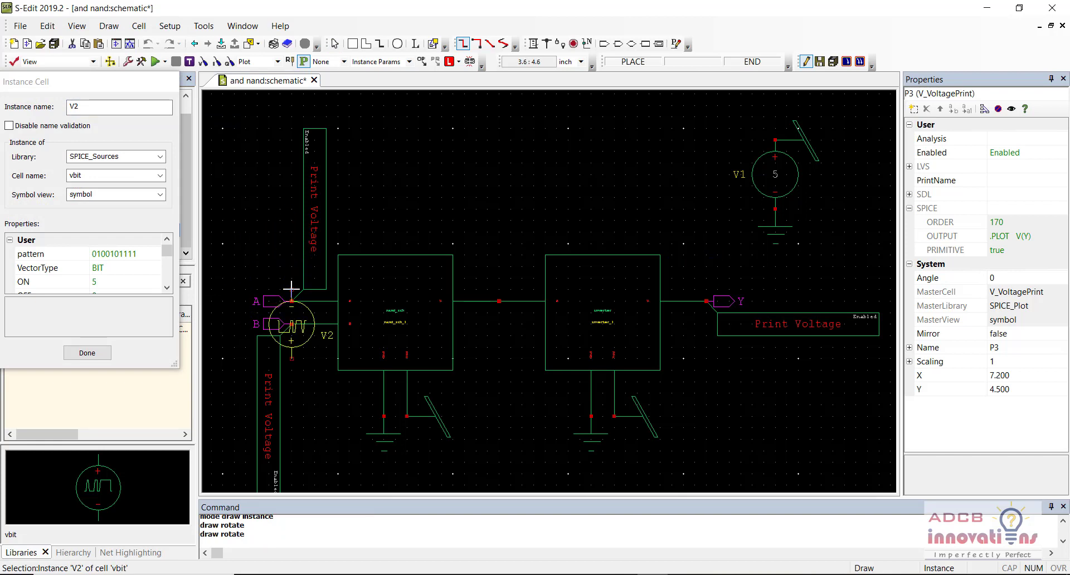
click(291, 230)
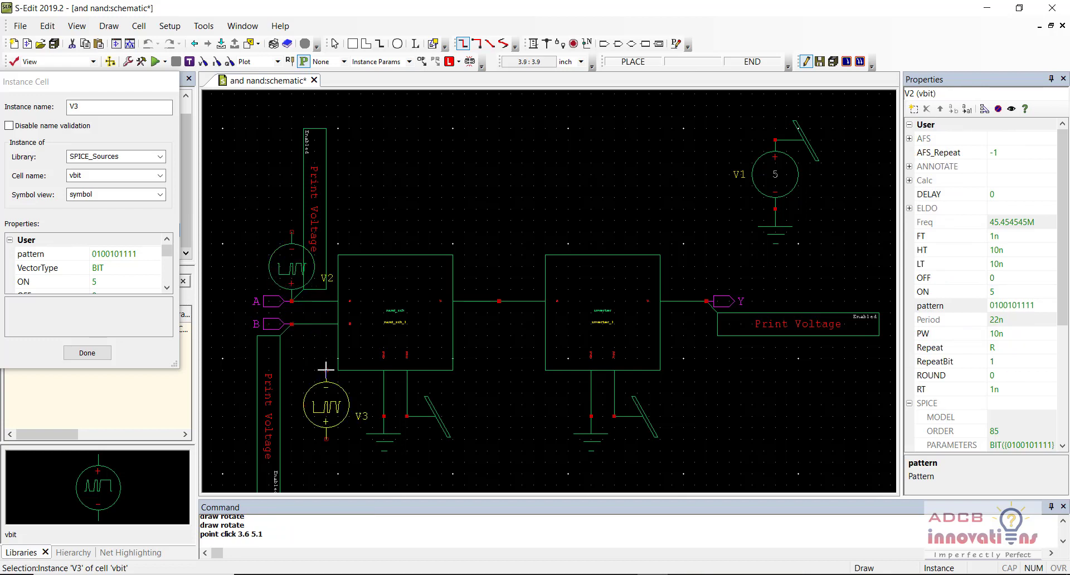
click(291, 393)
key(Escape)
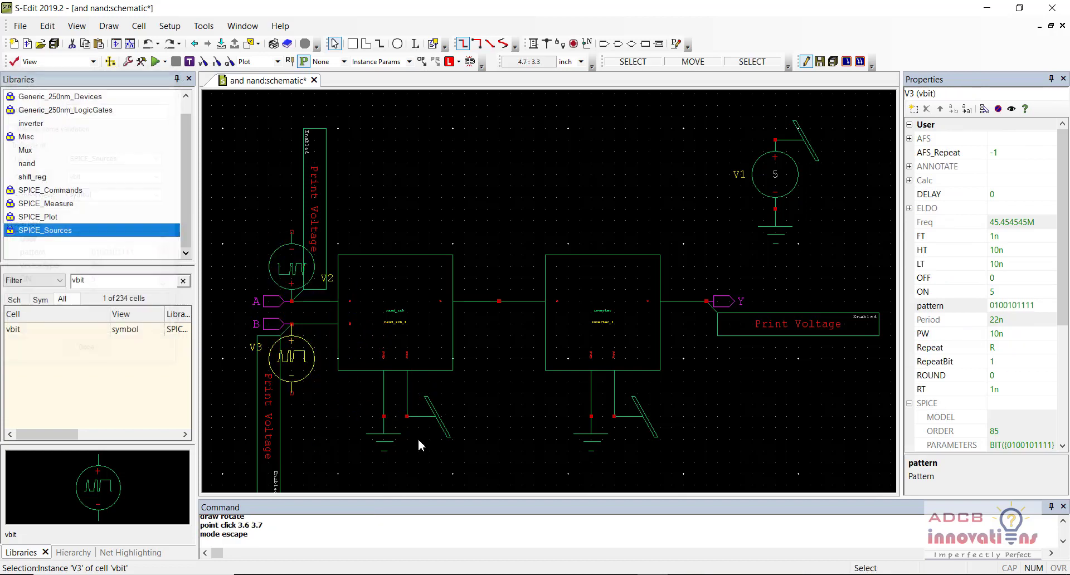
Step: Copy the Gnd symbol below the NAND block onto the negative terminal of the vbit source above input A, rotated to 180°
click(395, 439)
key(ctrl+c)
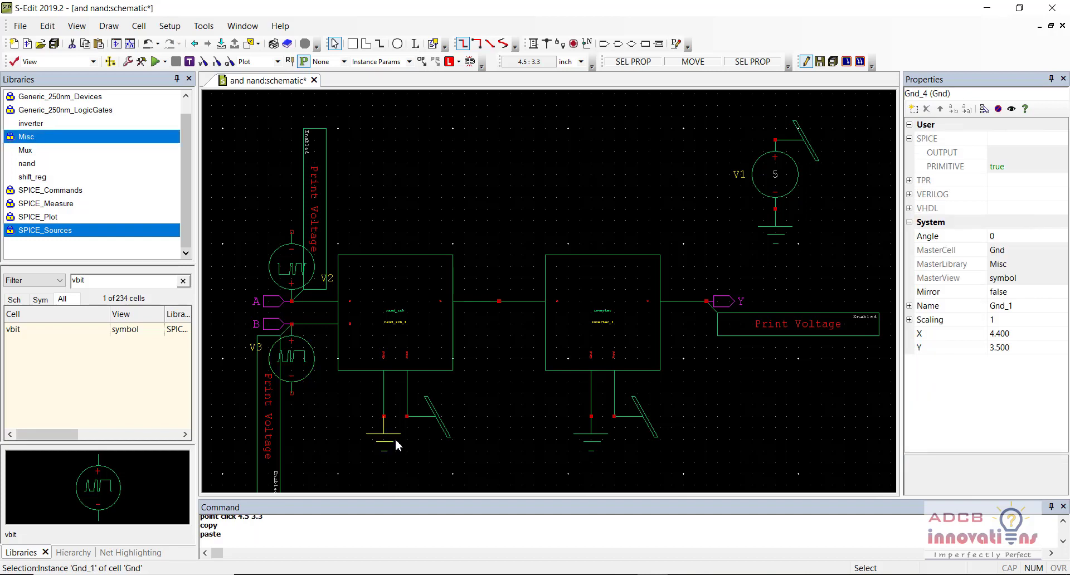
key(ctrl+v)
key(r)
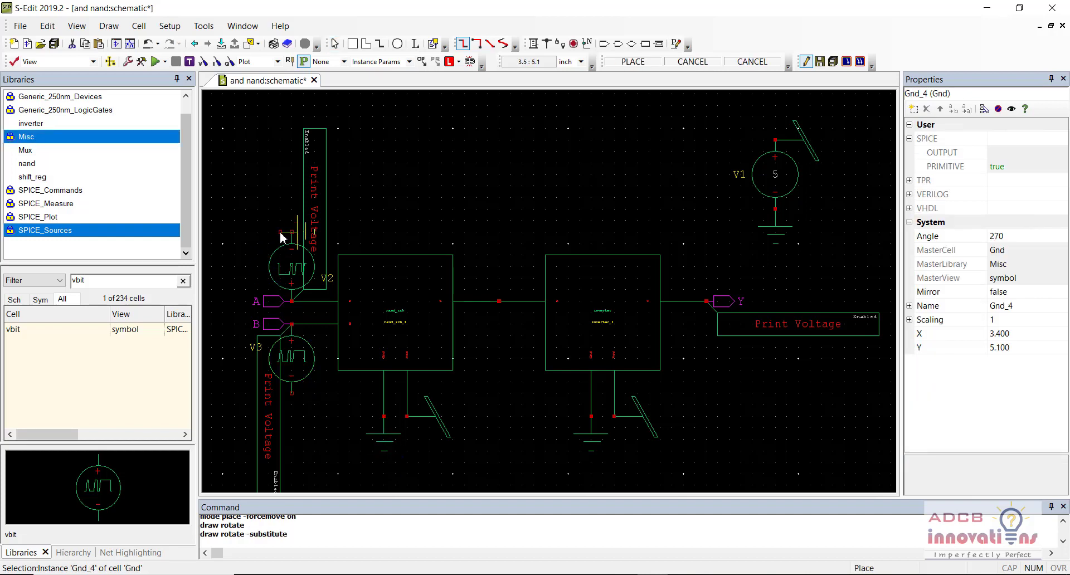
click(292, 233)
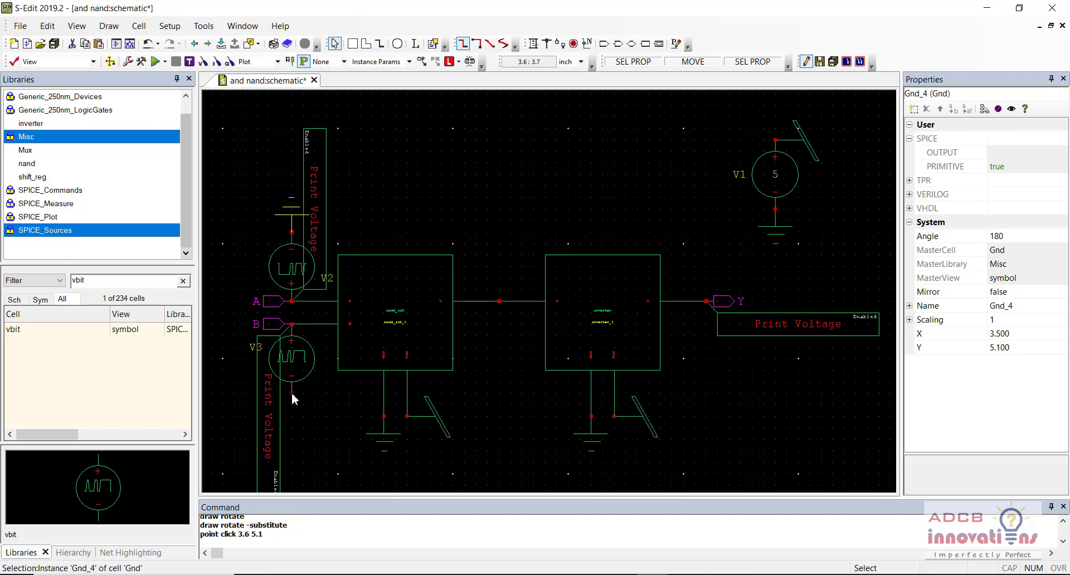
Step: Copy another Gnd at 0° onto the negative terminal of the vbit source below input B and save the schematic
key(ctrl+c)
key(ctrl+v)
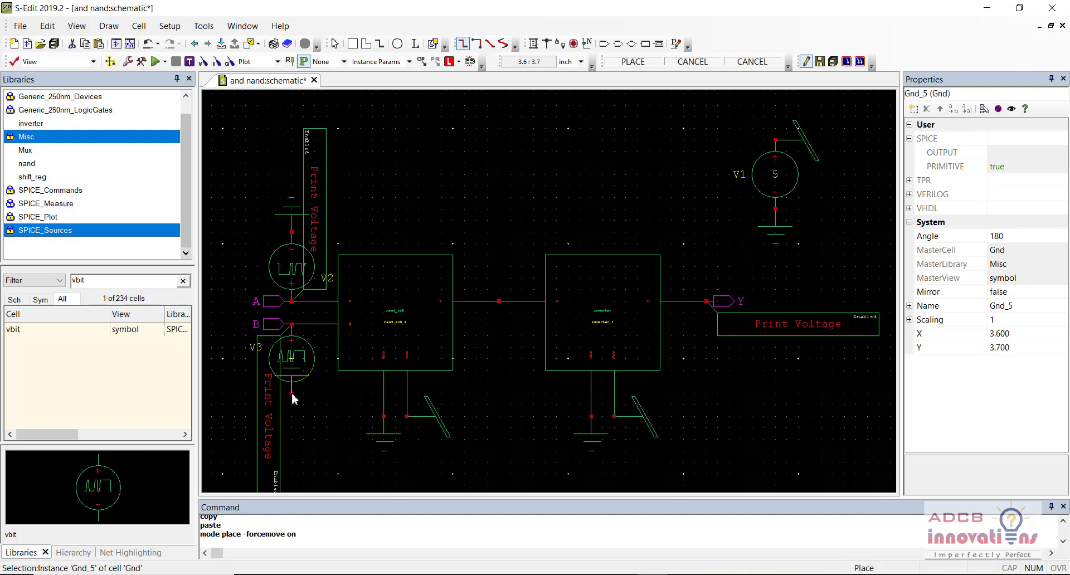
key(r)
key(r)
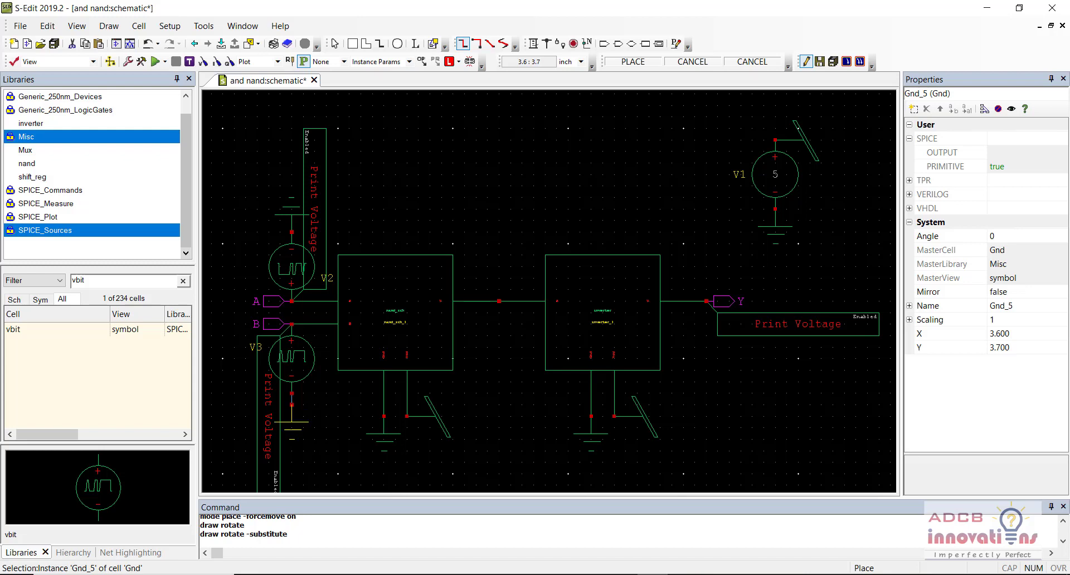
click(293, 397)
click(534, 152)
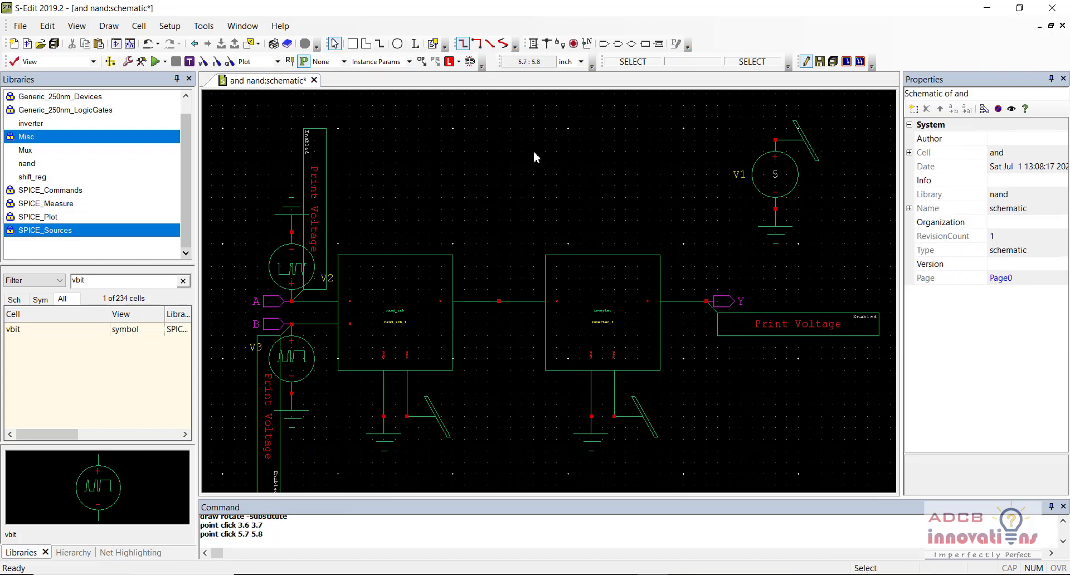
click(419, 153)
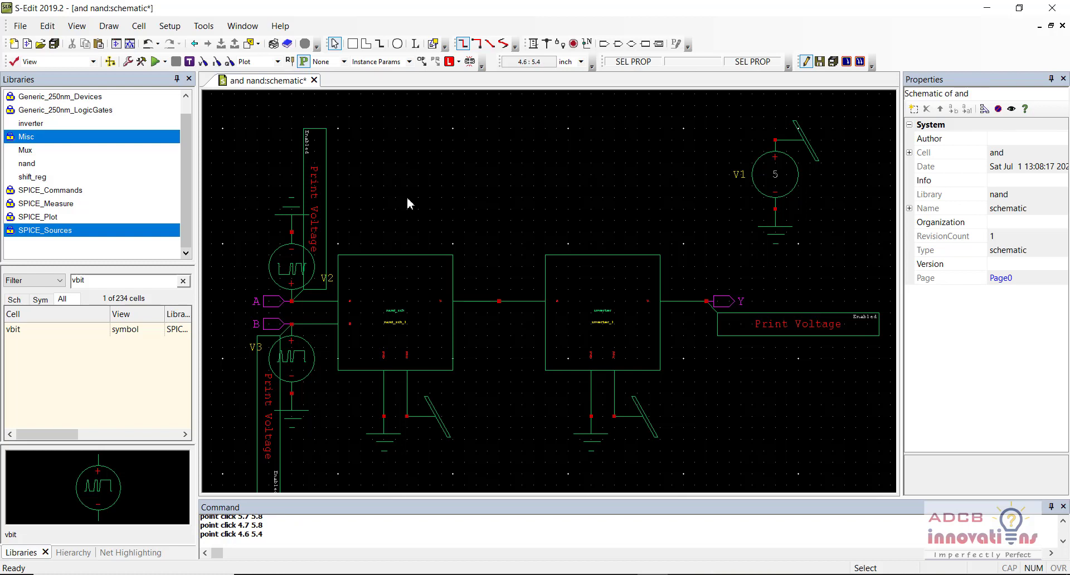
key(ctrl+s)
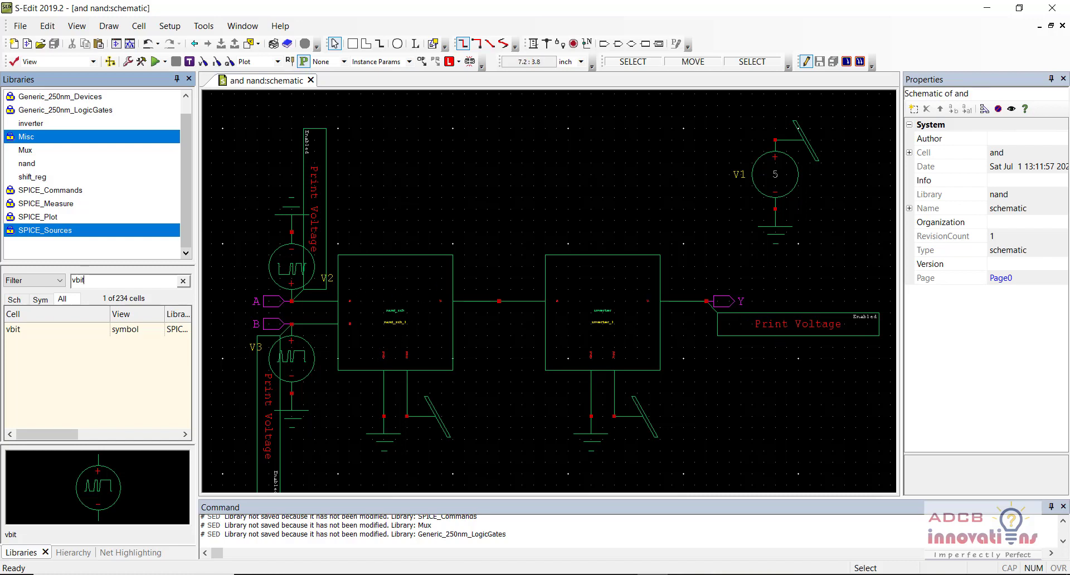
Step: Enable Transient/Fourier Analysis in the SPICE simulation setup with stop time 100n and maximum time step 1n
click(166, 63)
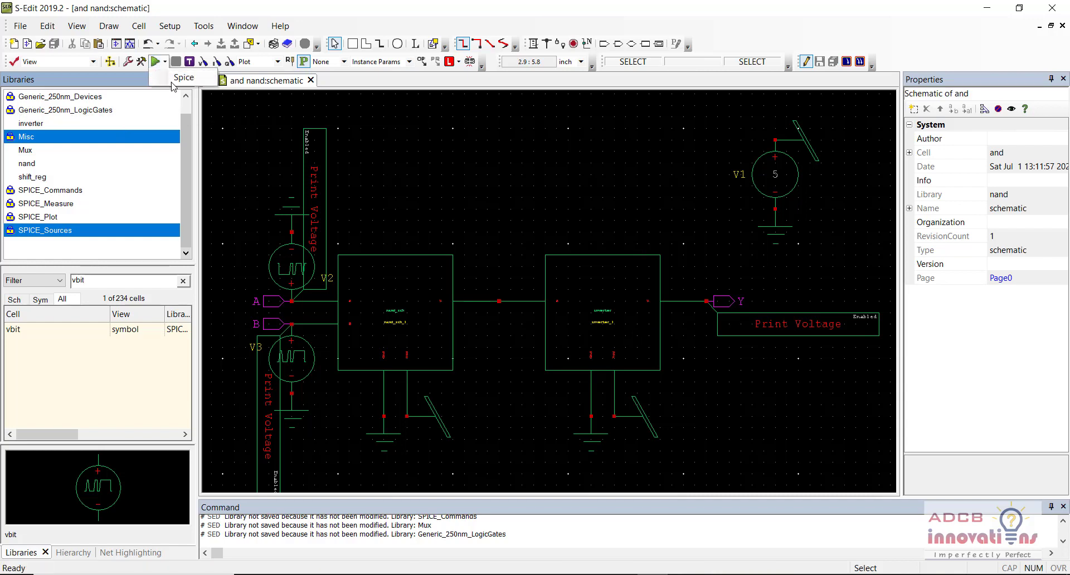
click(165, 62)
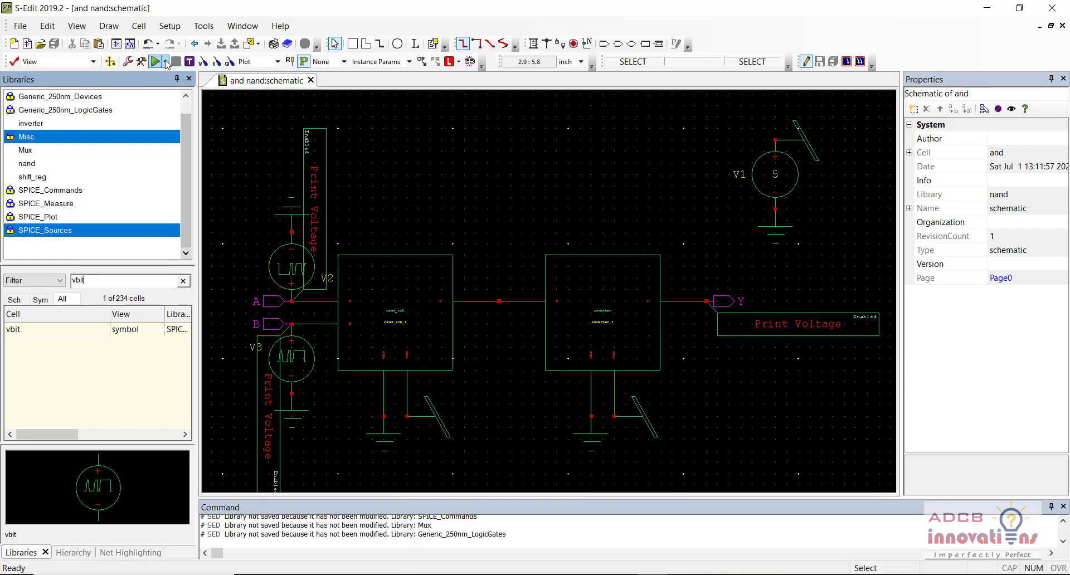
click(170, 26)
click(191, 90)
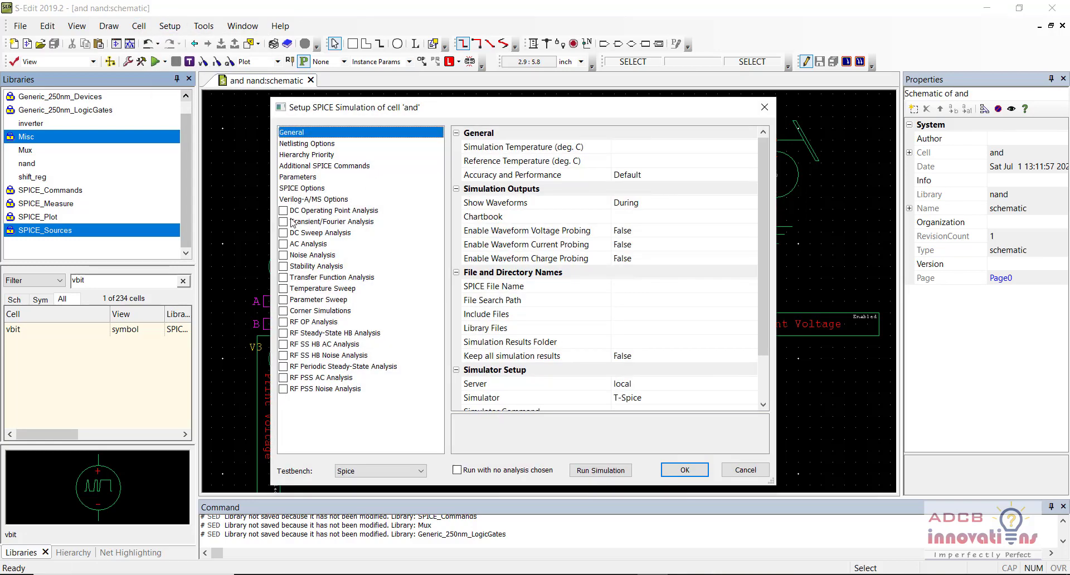
click(284, 222)
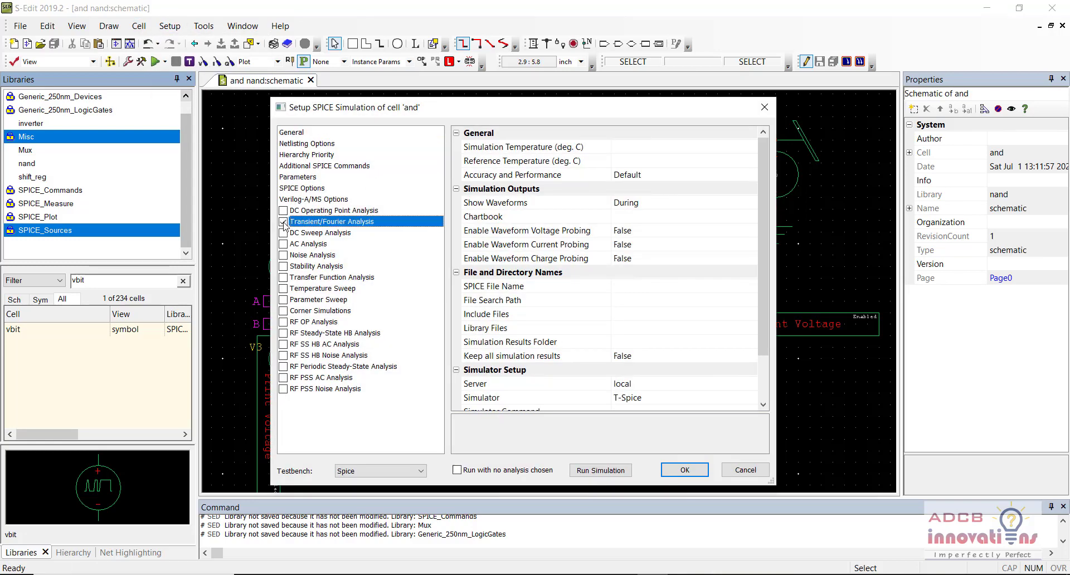
click(626, 145)
text(1)
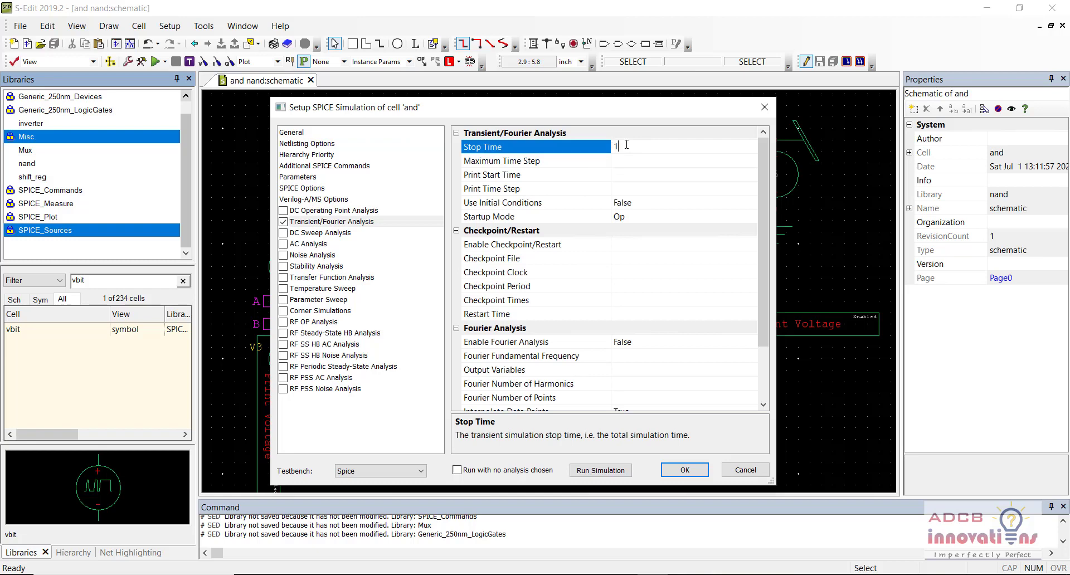
text(00n)
key(Return)
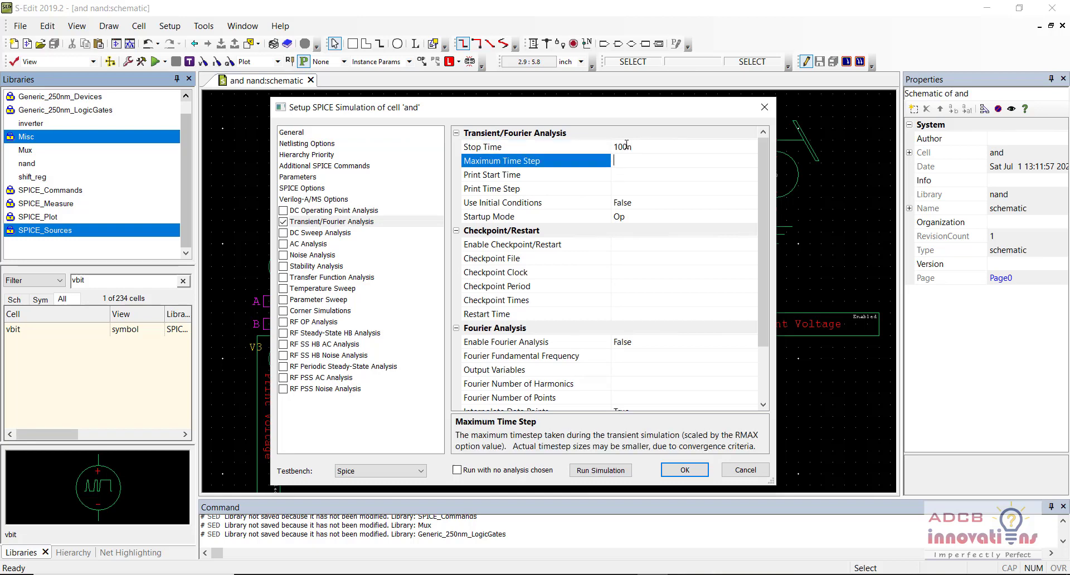
text(1n)
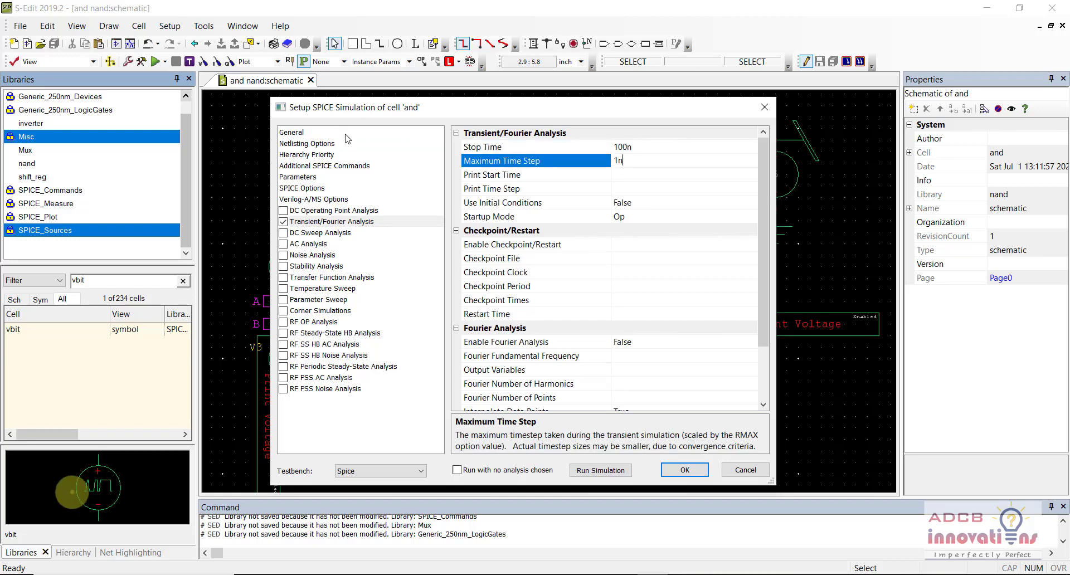
Step: Set the simulation's Library Files to the Generic_250nm model file from Documents/TannerEDA/TannerTools_v2019.2/Process/Generic_250nm/Models
click(334, 134)
click(623, 315)
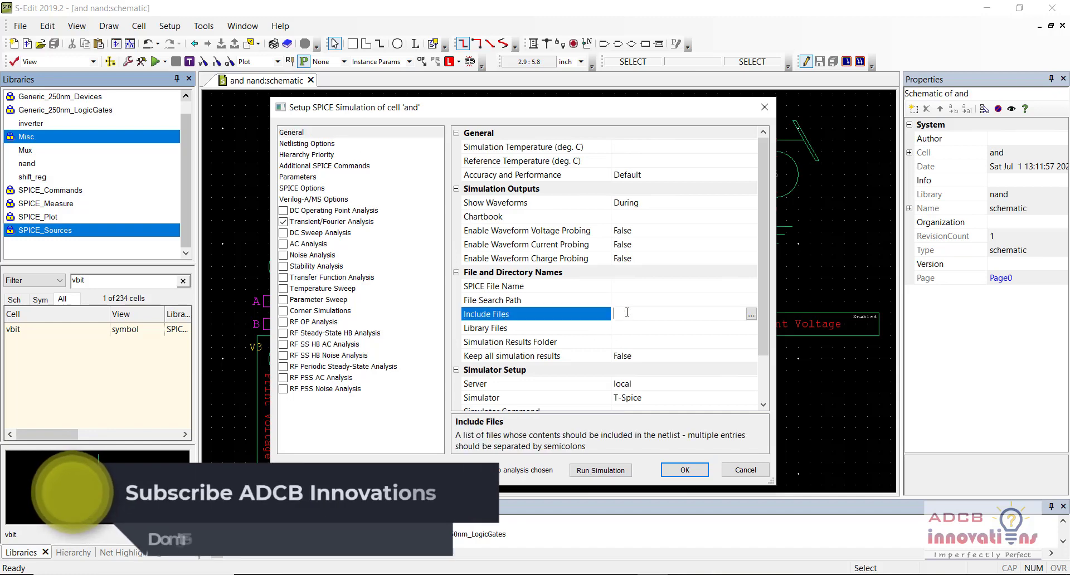
click(685, 329)
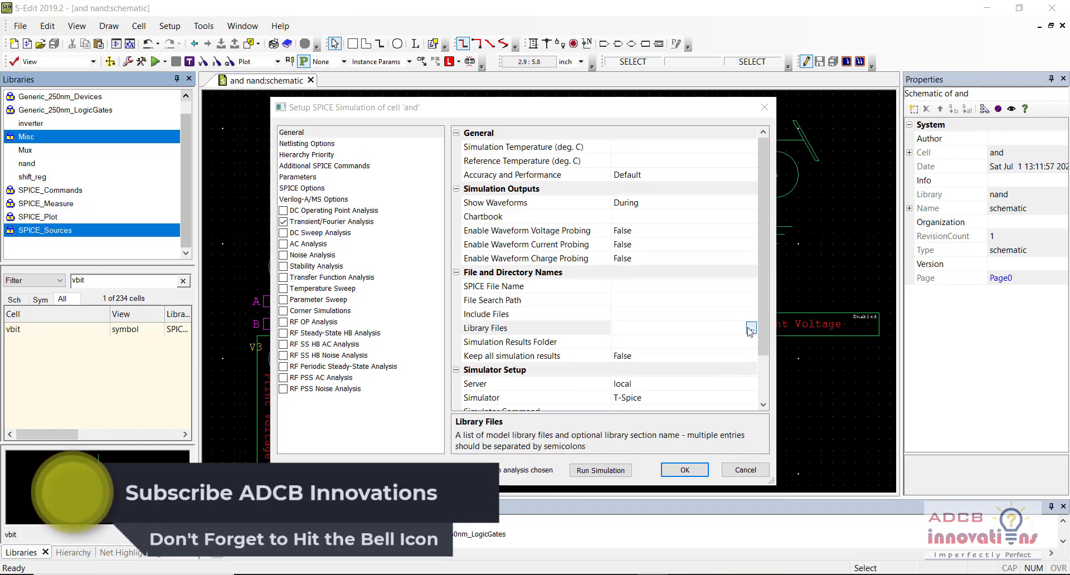
click(751, 329)
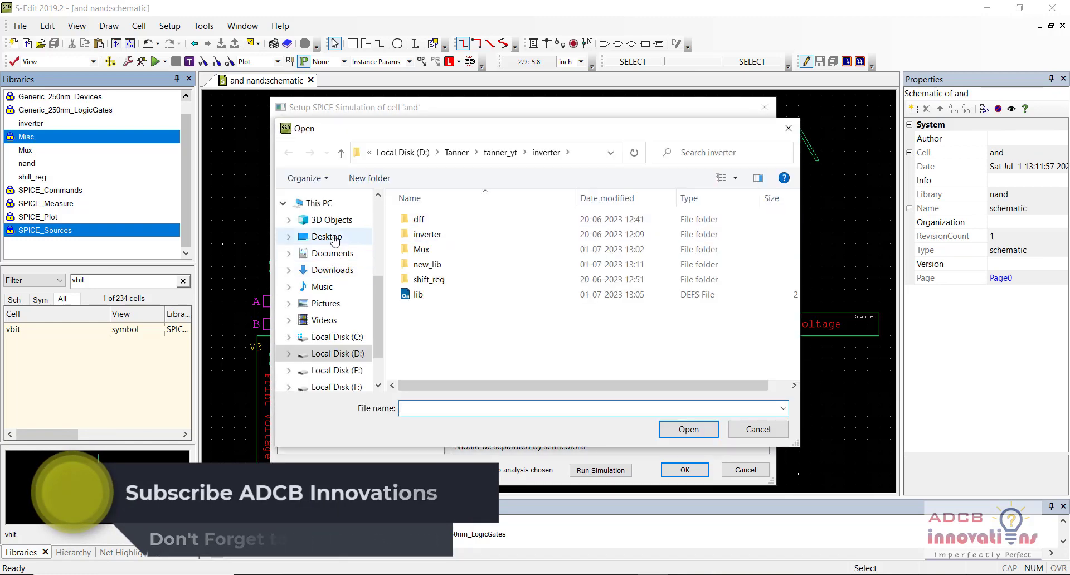
click(321, 253)
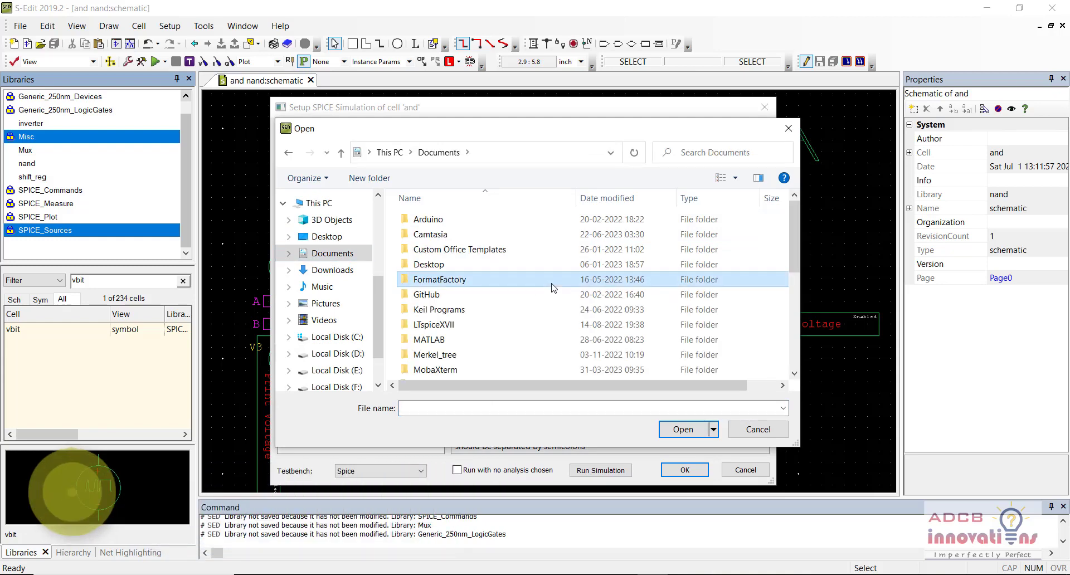
scroll(532, 347, down, 5)
click(532, 347)
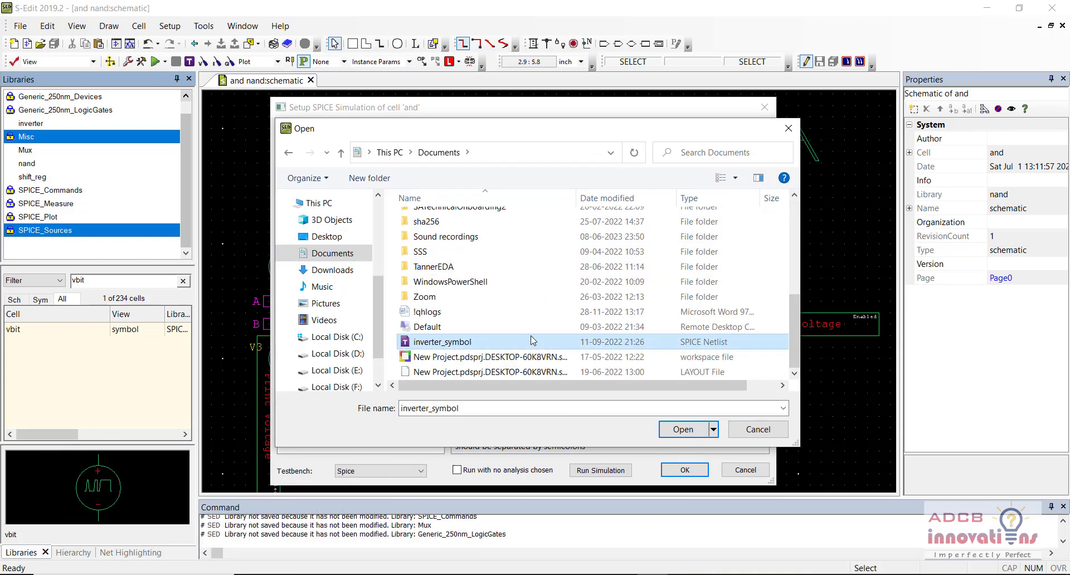
double_click(509, 266)
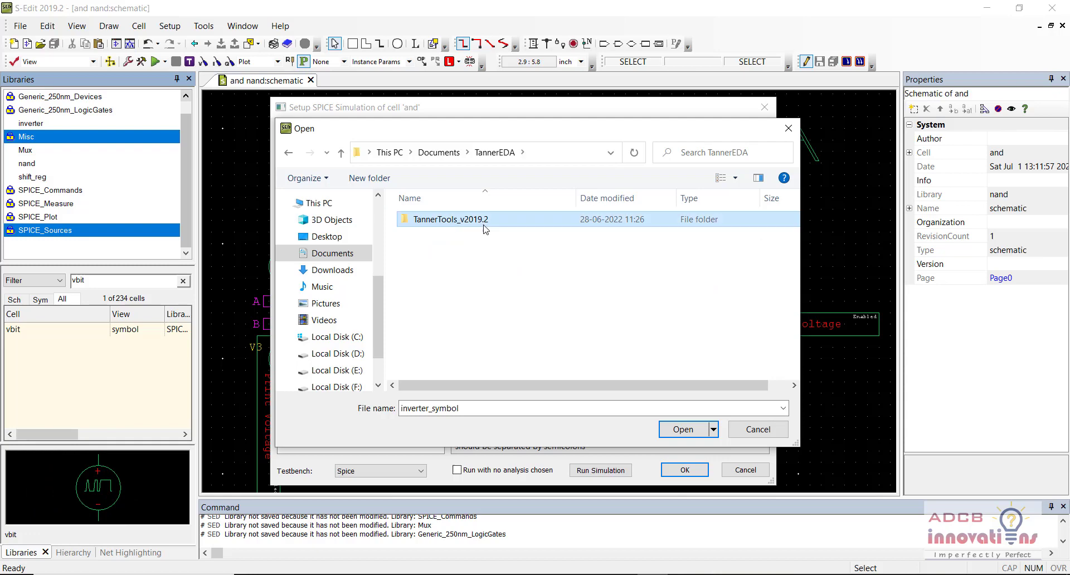
double_click(452, 220)
double_click(456, 270)
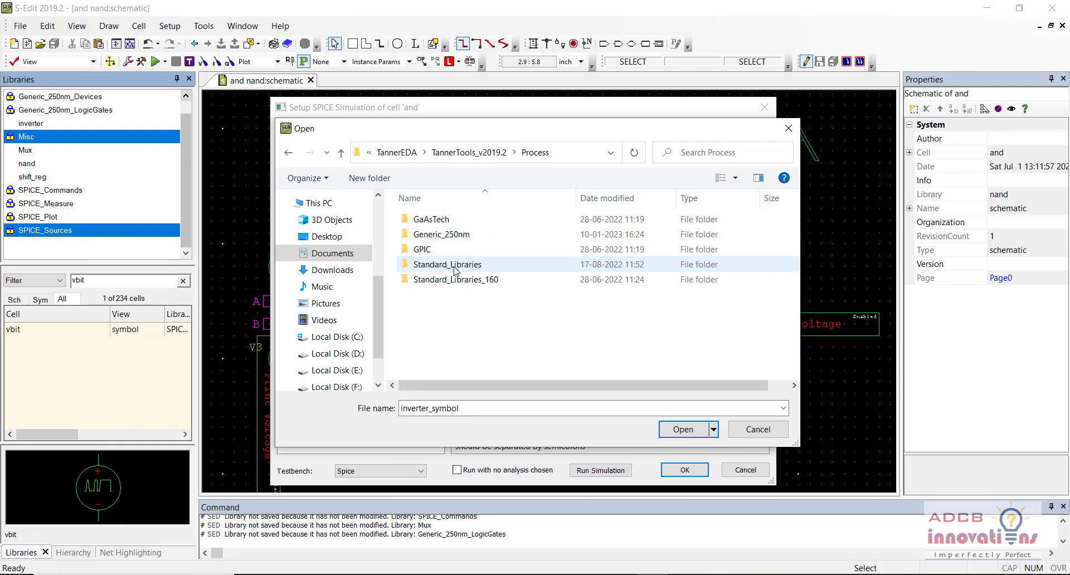
double_click(472, 235)
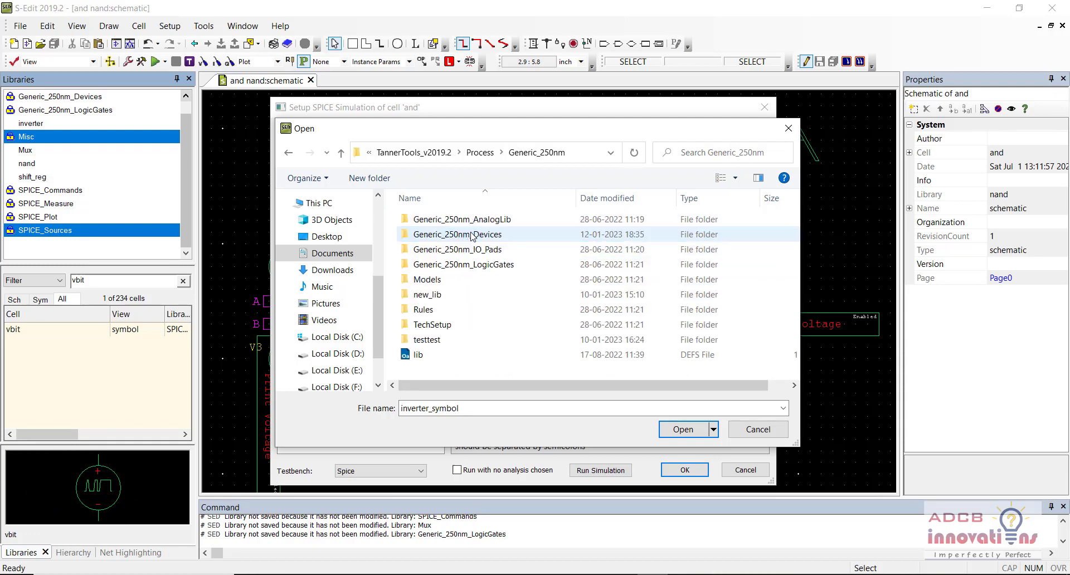
double_click(462, 280)
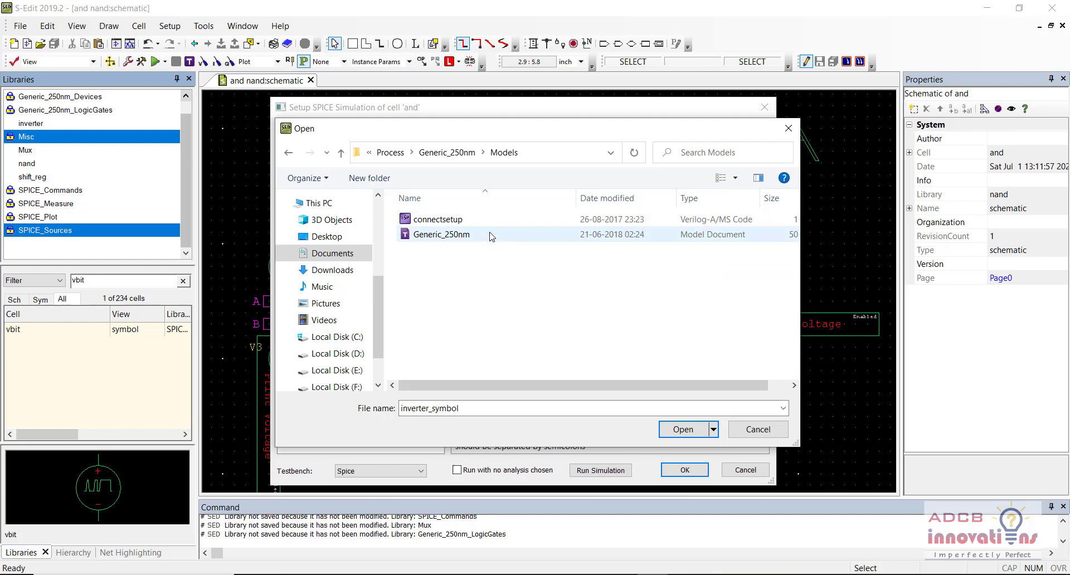
double_click(491, 234)
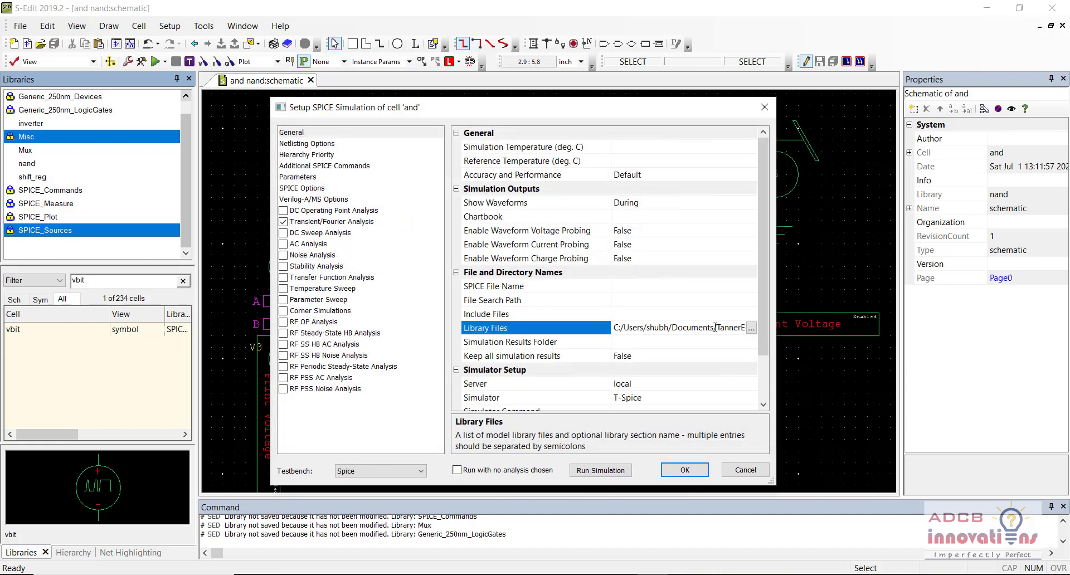
Step: Append the section name TT to the Generic_250nm.lib path and accept the simulation setup
key(End)
text(TT)
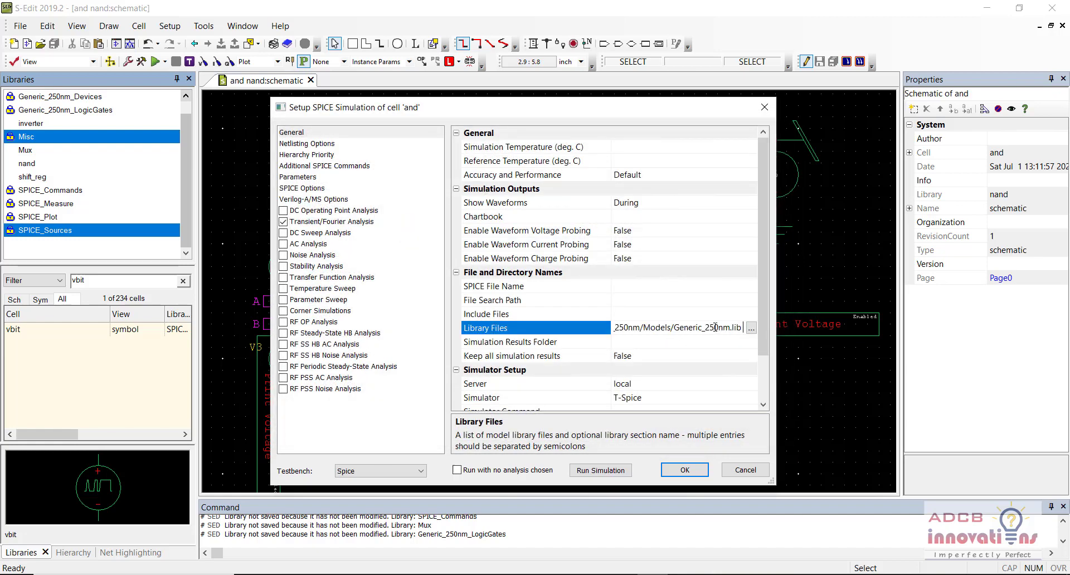
click(687, 470)
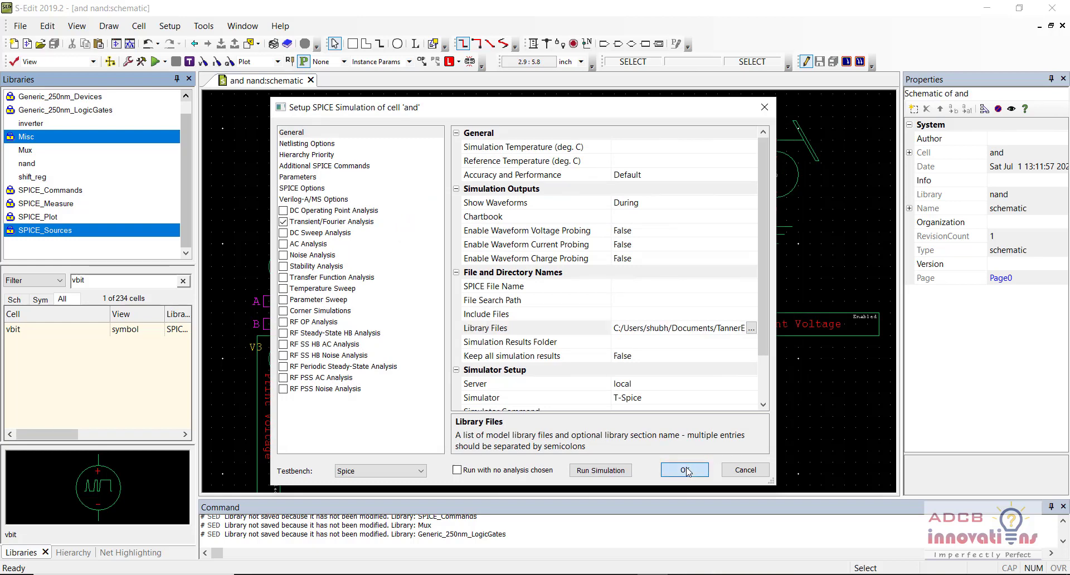
Step: Save the AND schematic and run its SPICE simulation
click(487, 347)
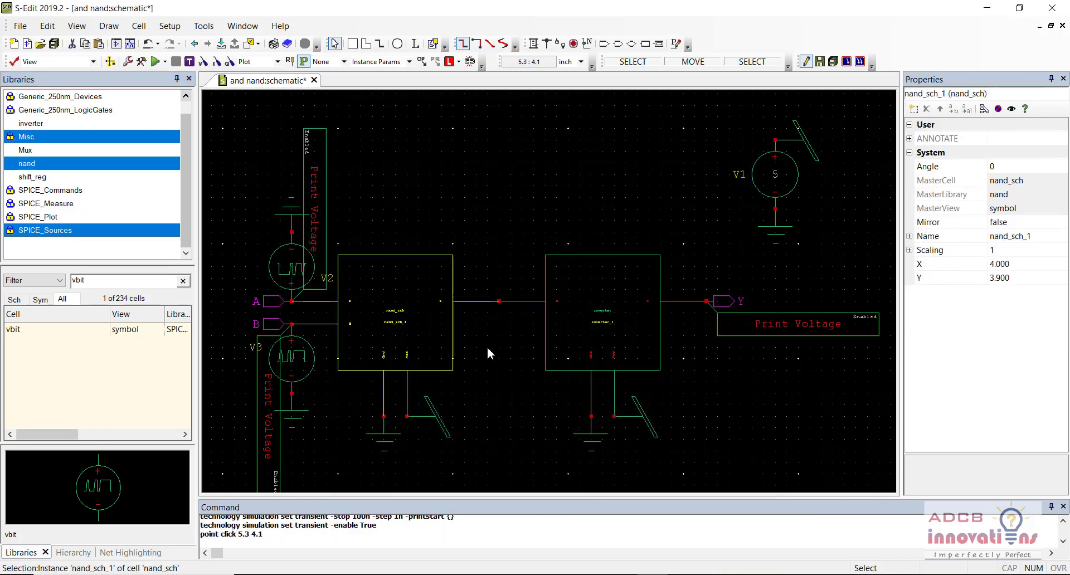
key(ctrl+s)
click(385, 119)
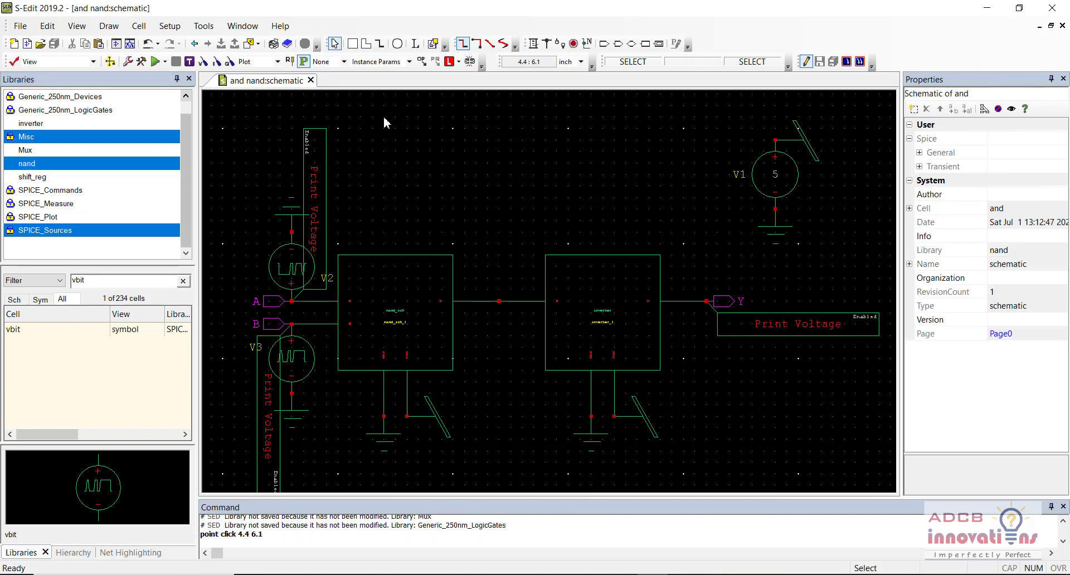
click(156, 61)
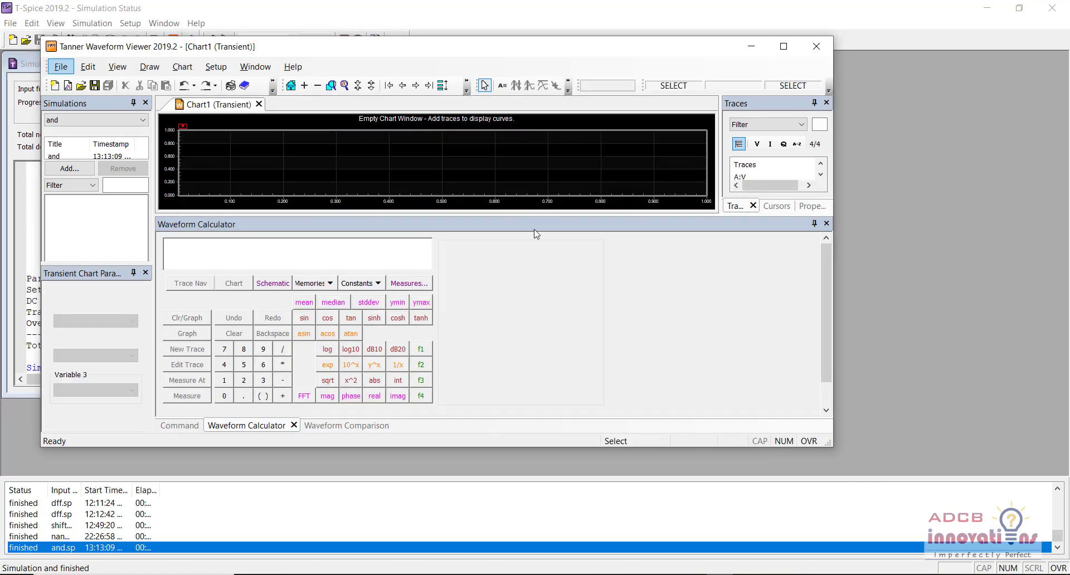
Step: Maximize the waveform viewer and put the A, B and Y voltage traces on separate plots, closing the extra empty viewer window
click(784, 47)
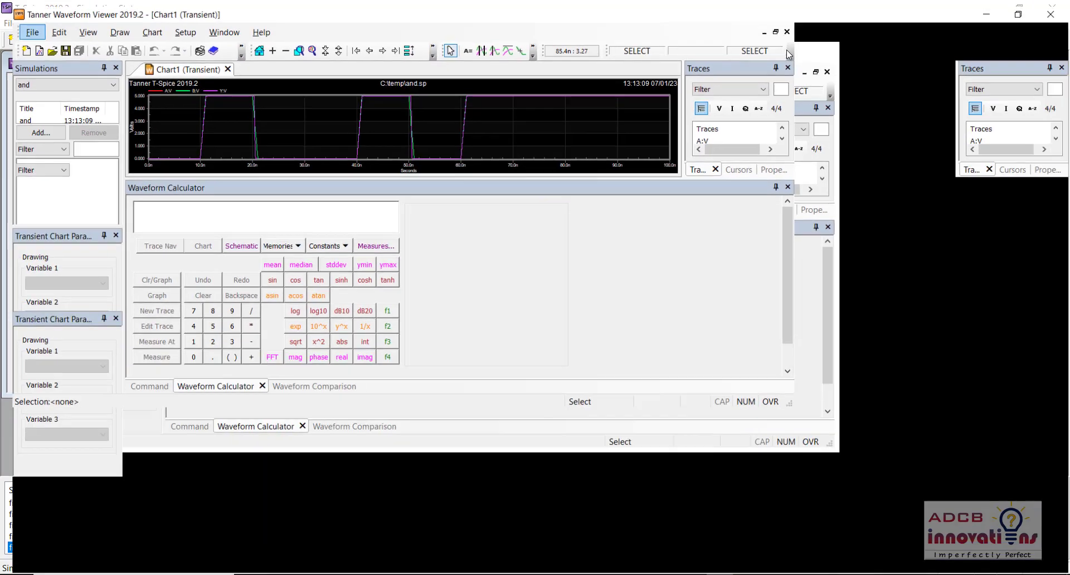
click(401, 47)
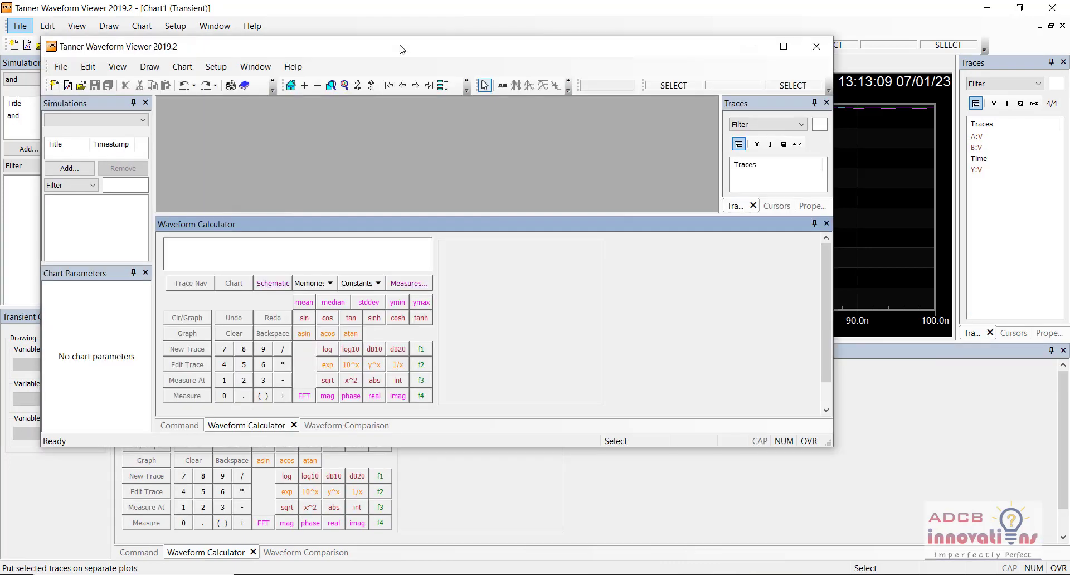
click(819, 46)
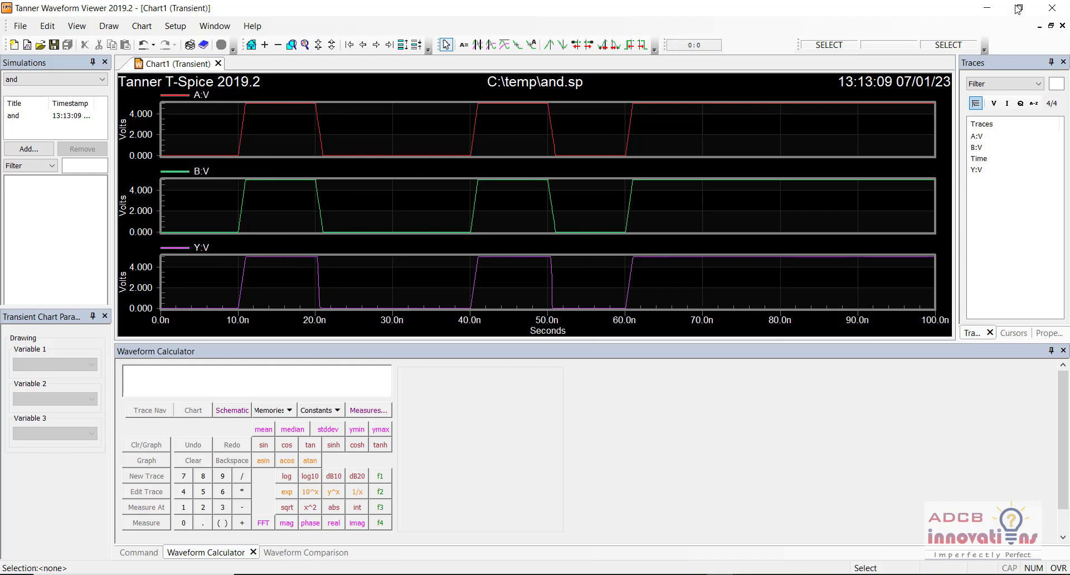
Step: Close the waveform viewer and T-Spice to return to the AND schematic in S-Edit
click(1053, 7)
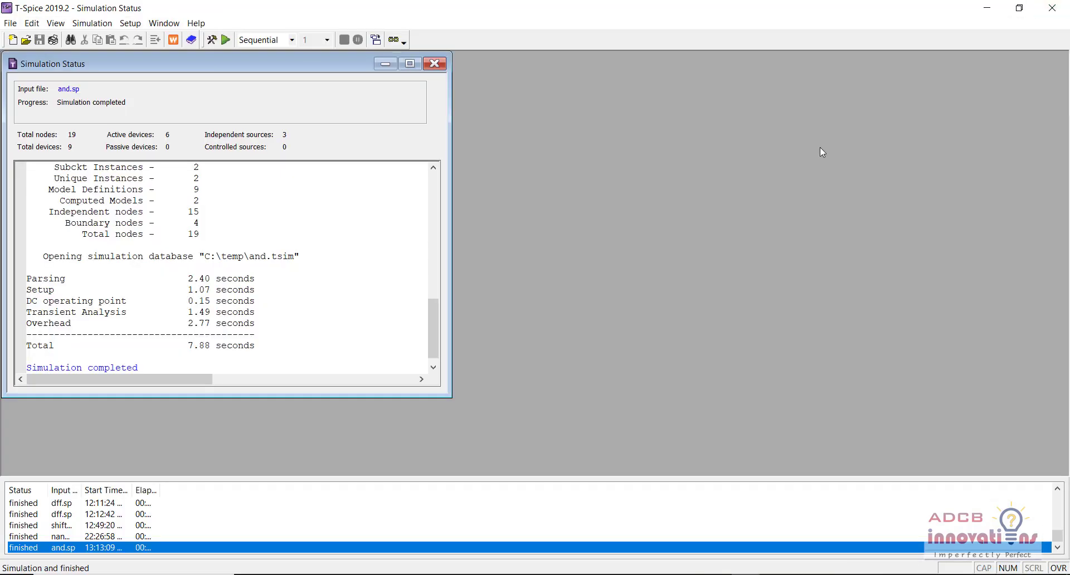
click(1053, 8)
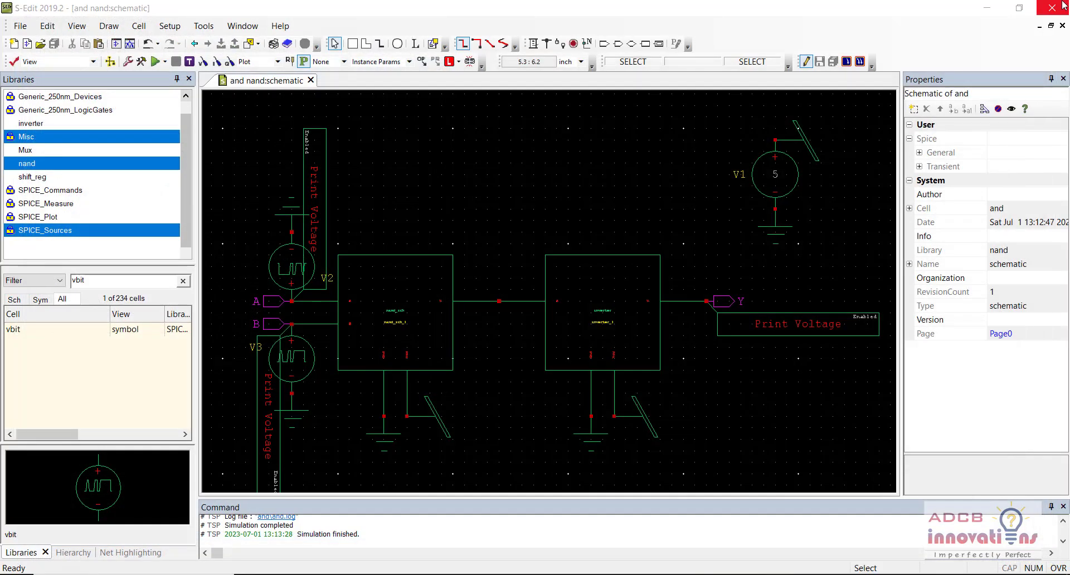
Step: Set the bit pattern of source V3 on input B to 01010101
click(294, 354)
click(1009, 304)
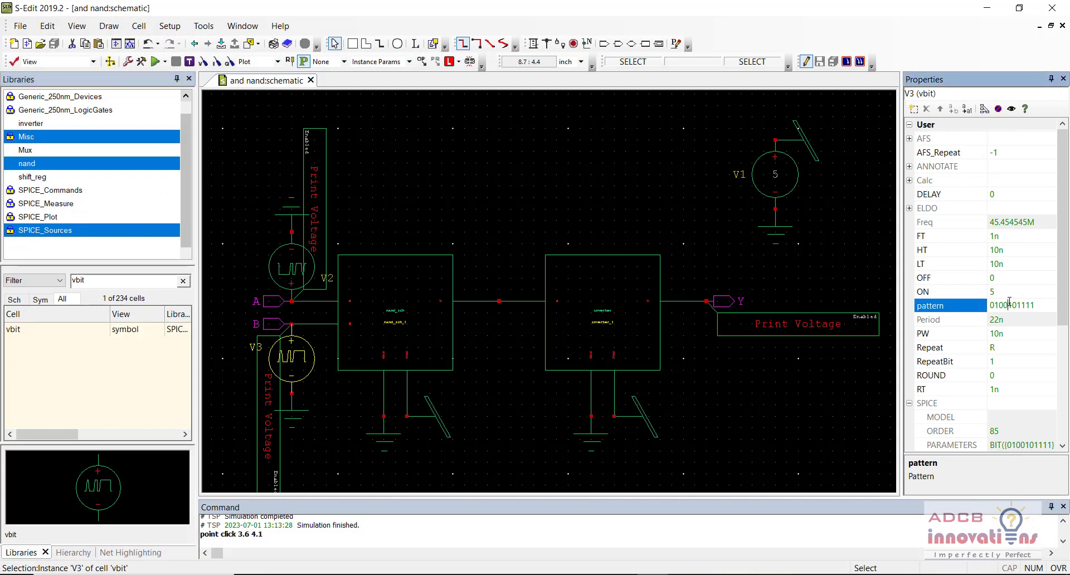
click(1009, 301)
text(01010101)
key(Return)
click(741, 256)
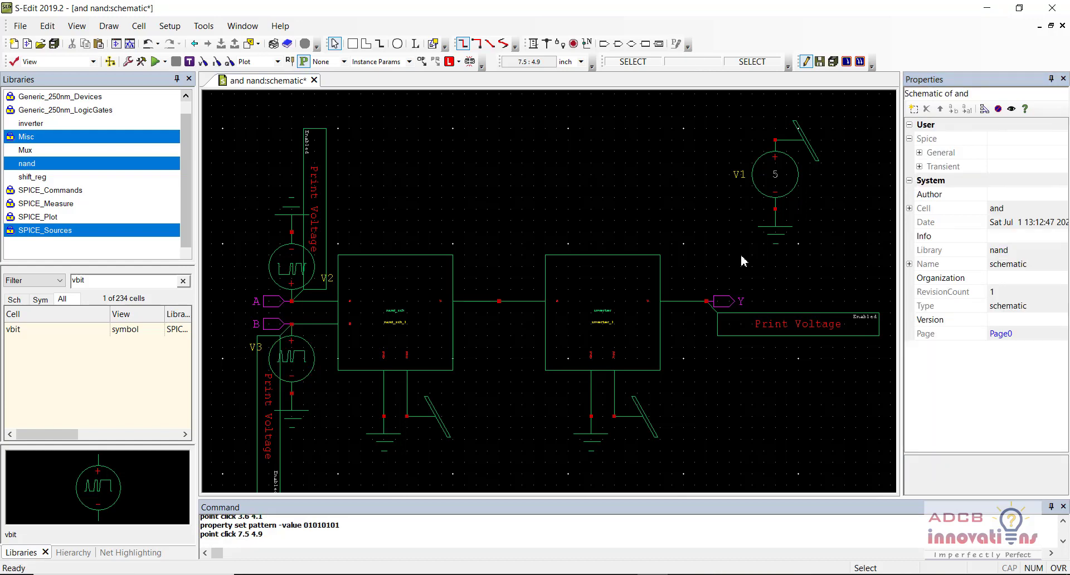
click(306, 366)
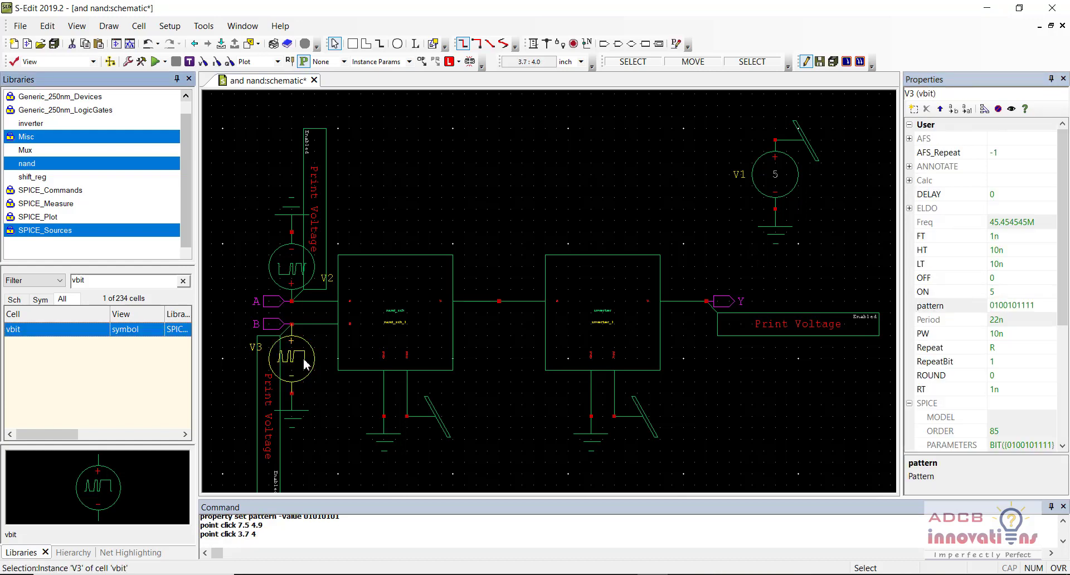
click(1043, 304)
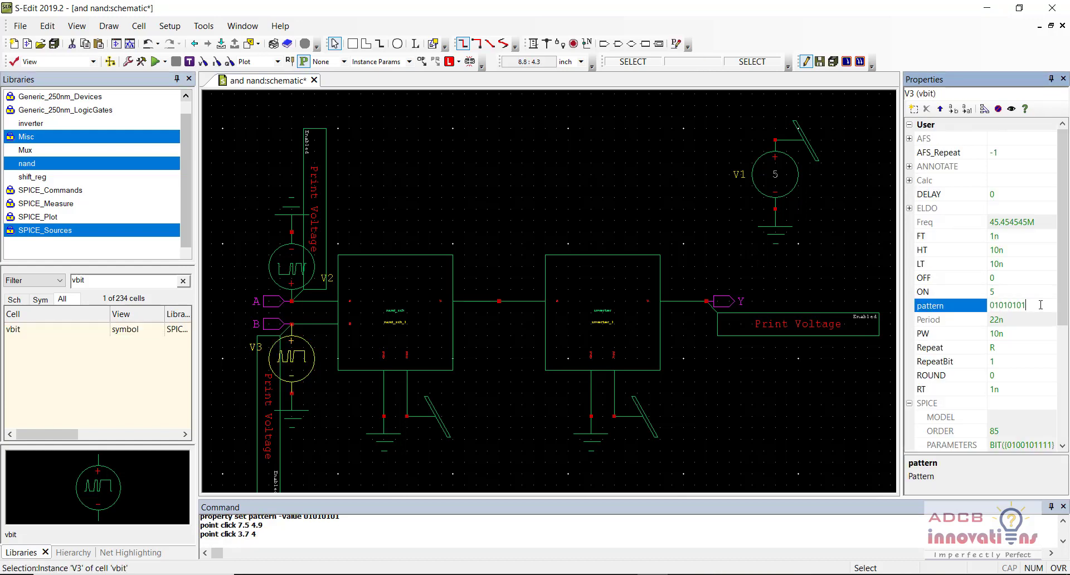
click(775, 277)
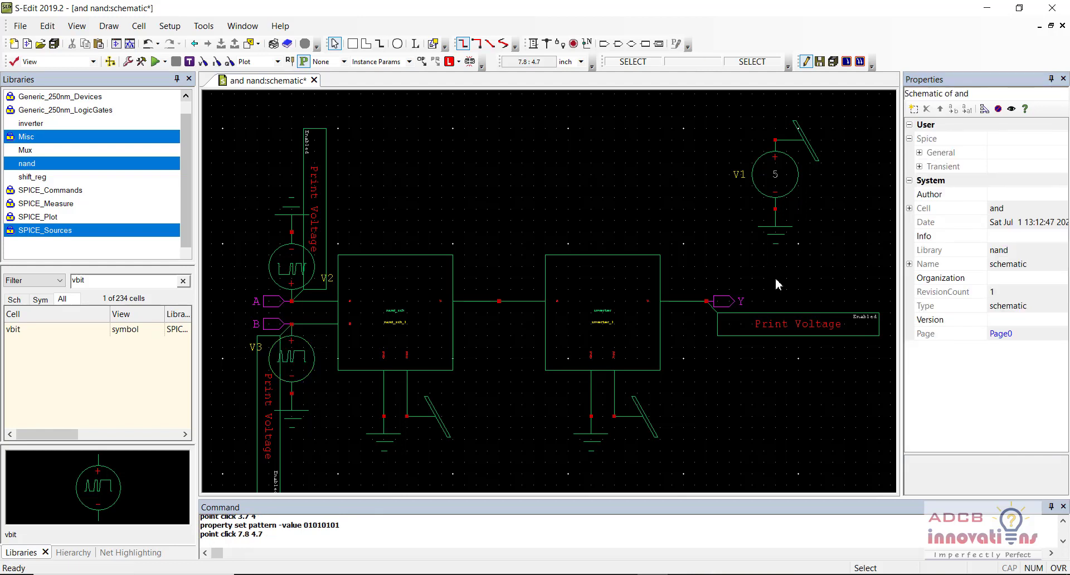
click(293, 342)
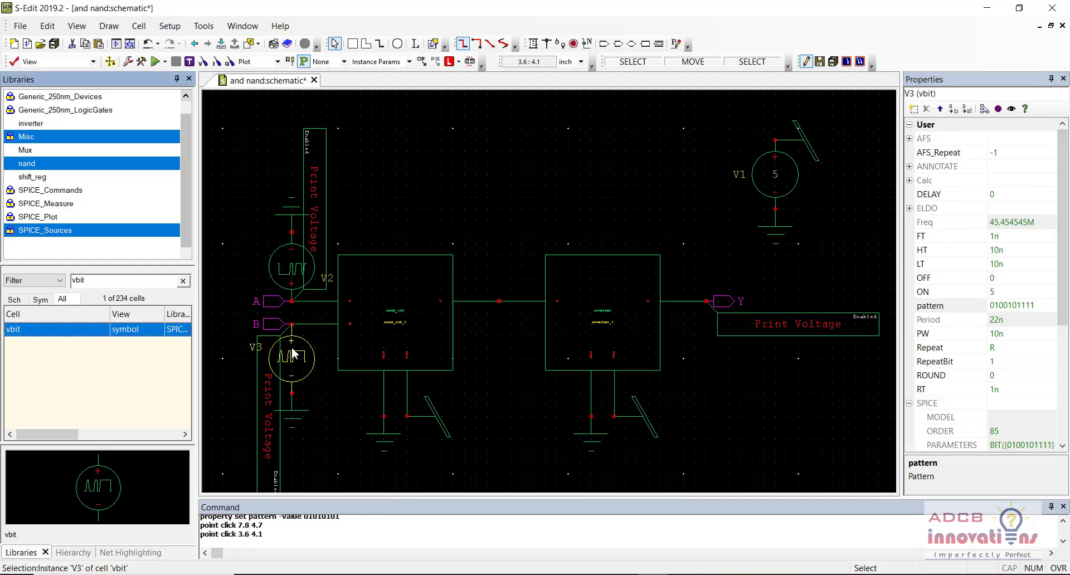
click(1013, 305)
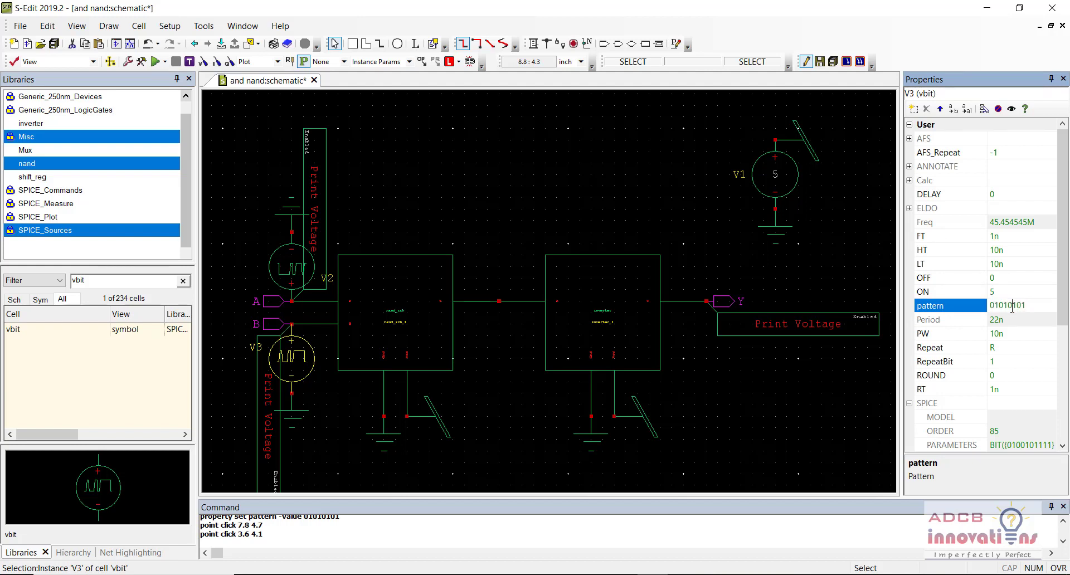
text(010101)
key(Return)
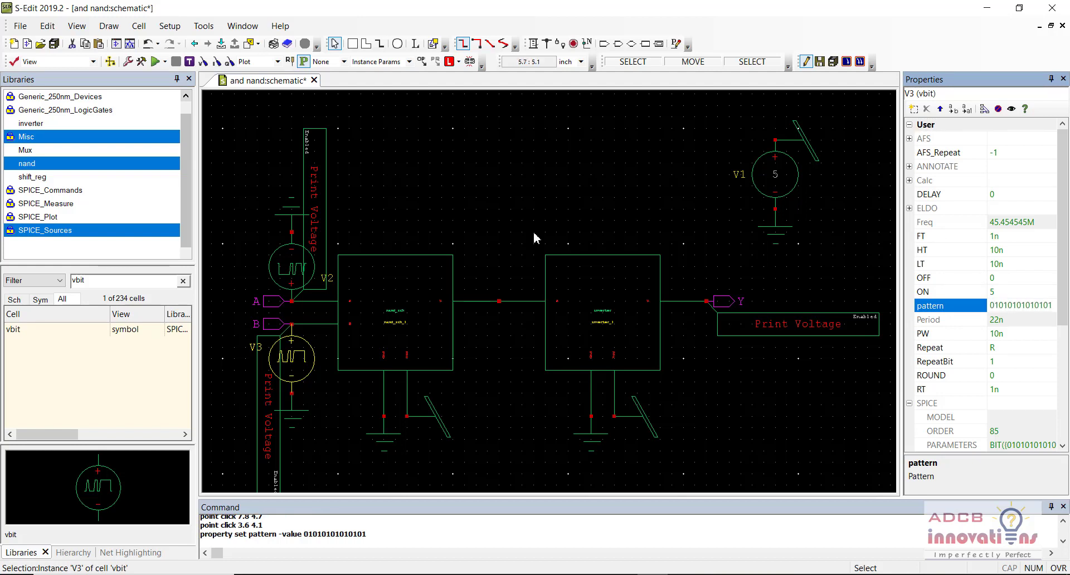
click(534, 232)
key(ctrl+s)
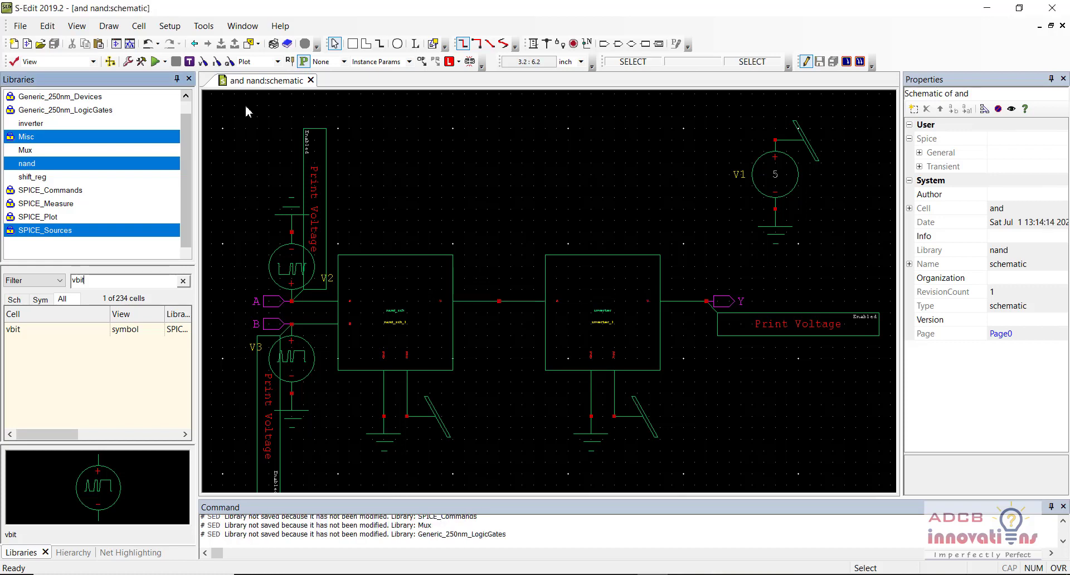
Step: Rerun the AND gate simulation and split the A, B and Y voltage traces into separate plots in the maximized waveform viewer
click(155, 63)
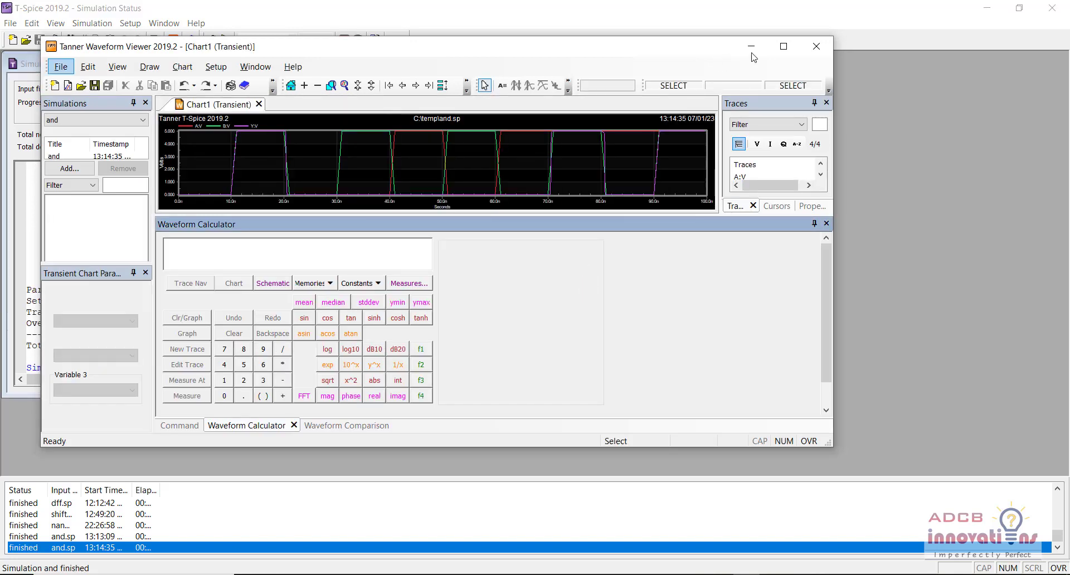
click(784, 47)
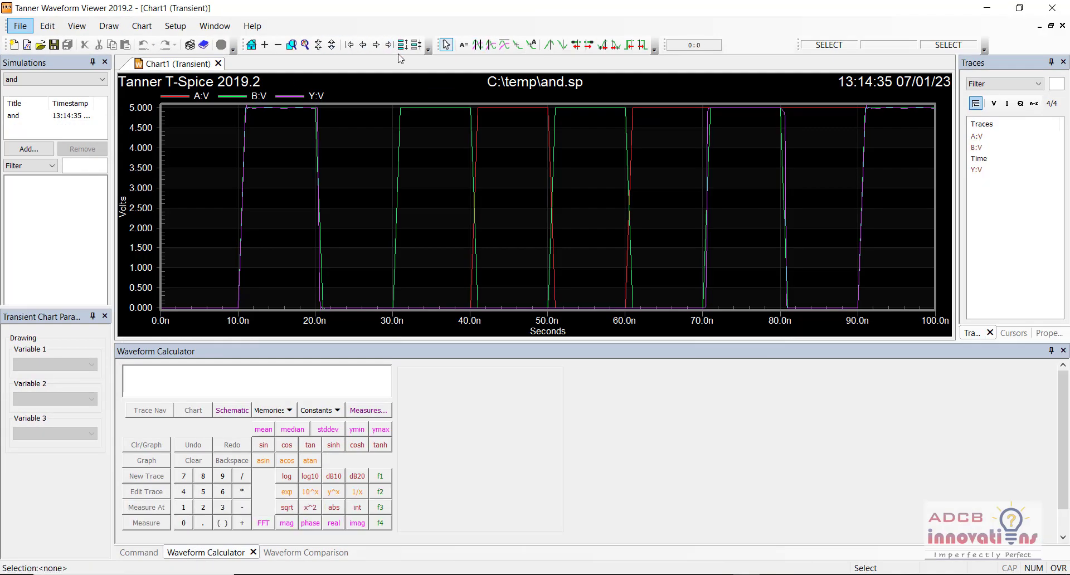
click(402, 45)
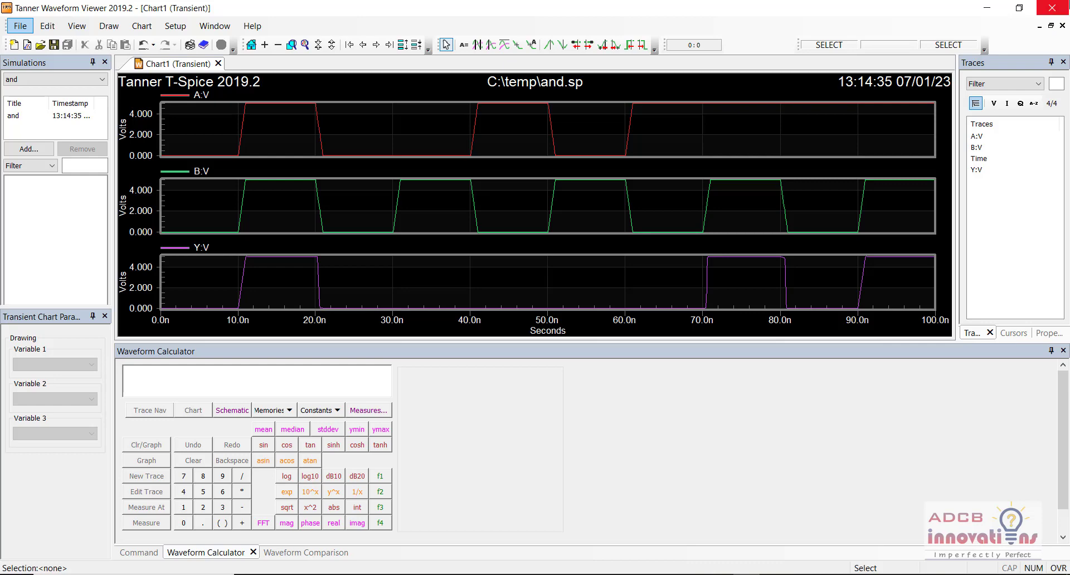
Step: Close the waveform viewer, the simulation status and T-Spice to return to the AND schematic in S-Edit
key(alt+Tab)
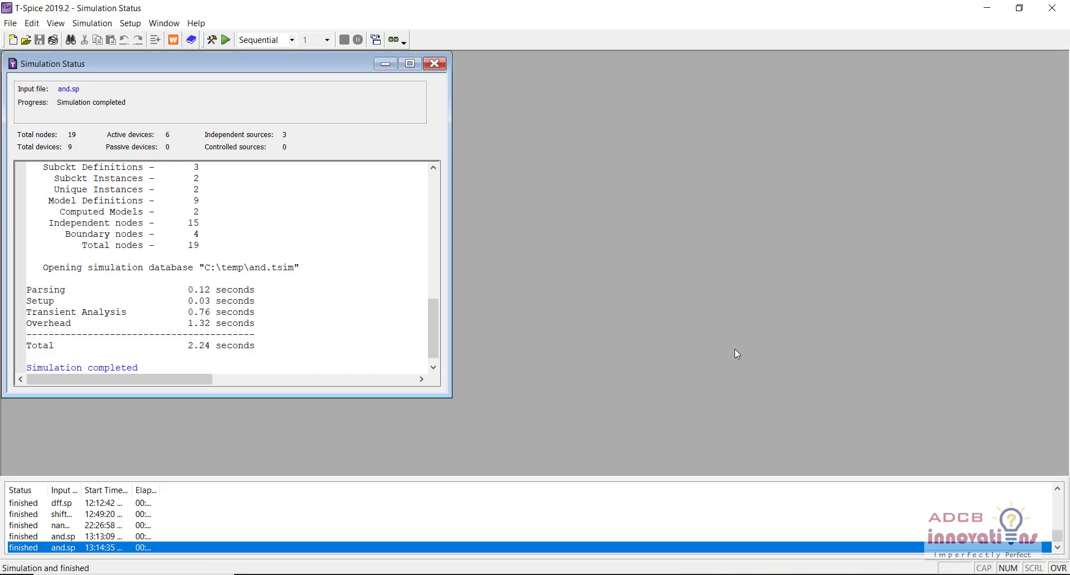
click(434, 63)
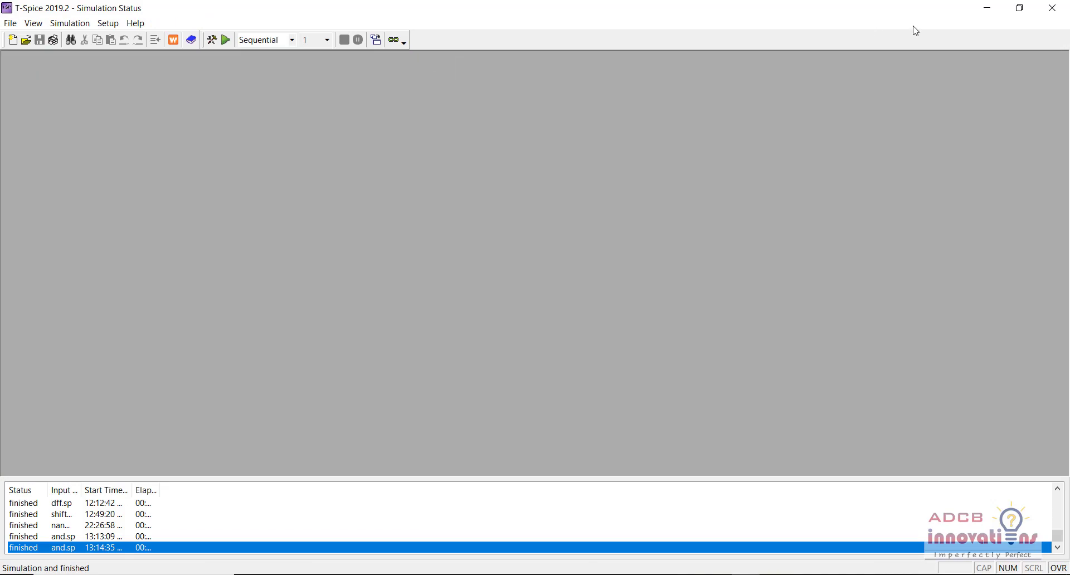
click(1066, 6)
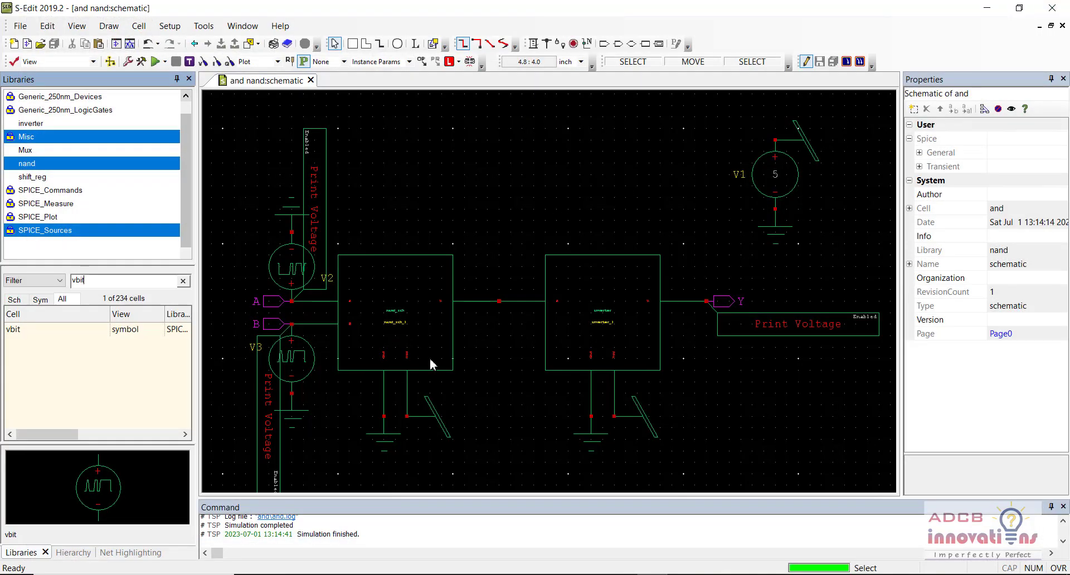
Step: Delete the bit sources V3 and V2 together with their ground symbols from inputs A and B
click(292, 365)
key(Delete)
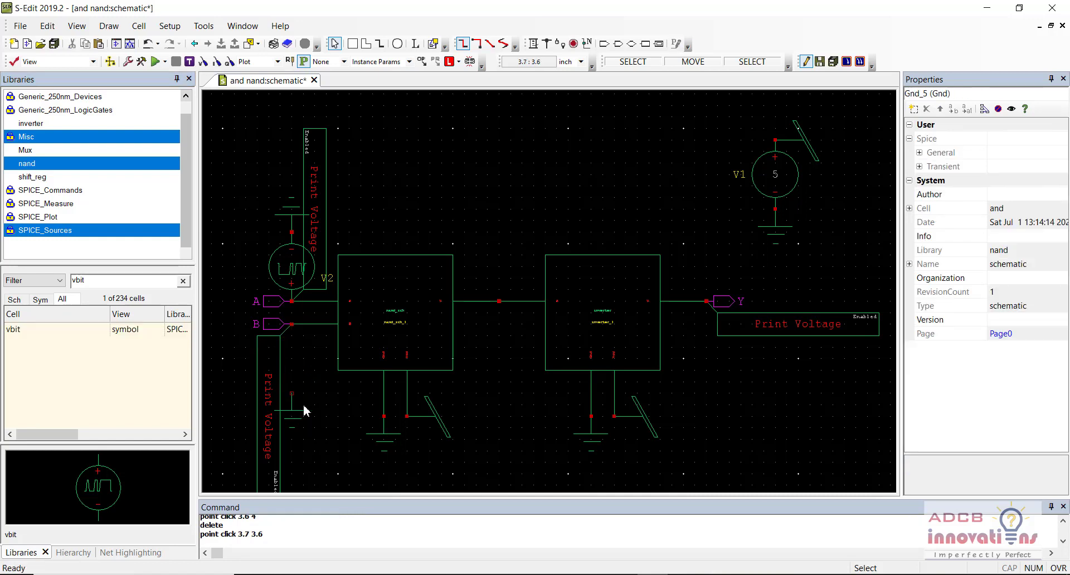
click(304, 273)
key(Delete)
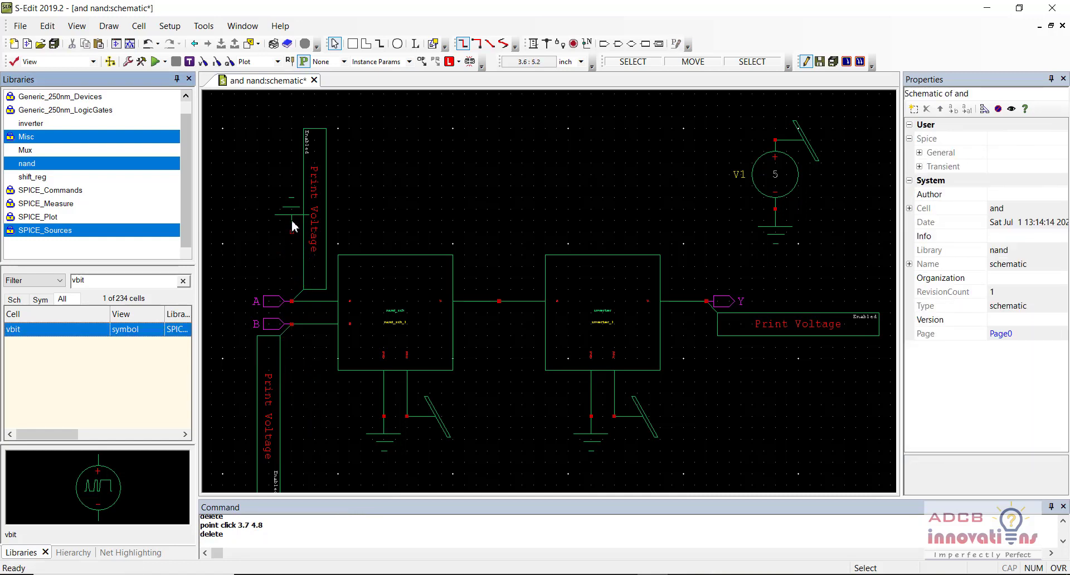
click(292, 227)
key(Delete)
Step: Delete the Print Voltage probes from ports A, B and Y
click(316, 227)
key(Delete)
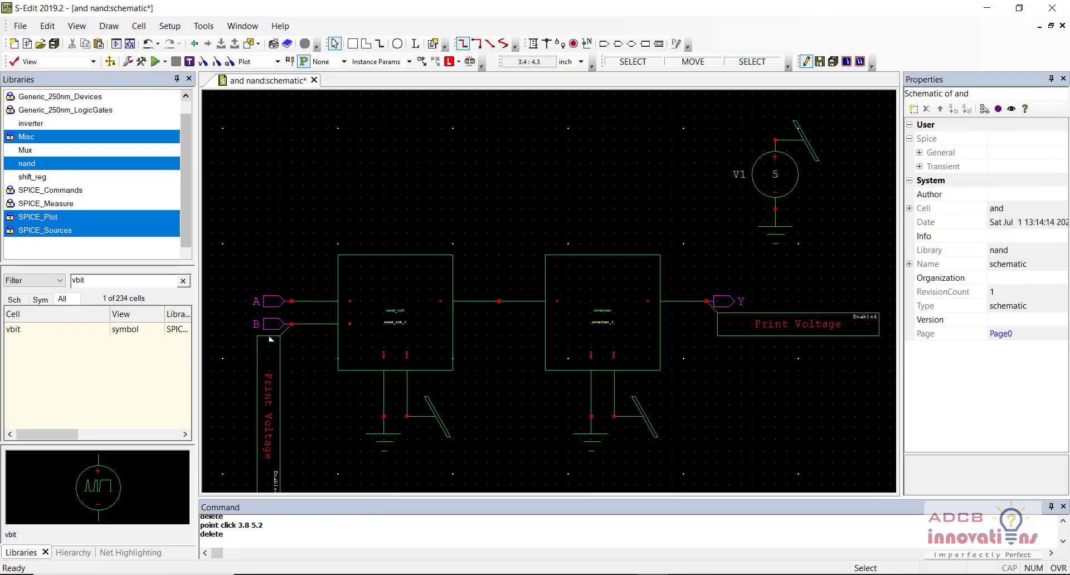
click(256, 358)
key(Delete)
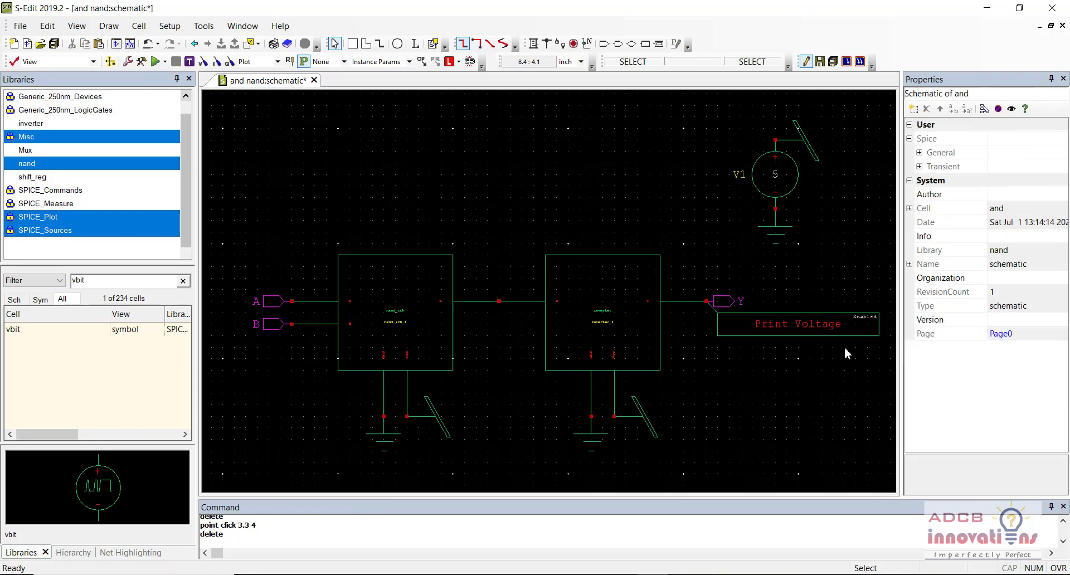
click(834, 327)
key(Delete)
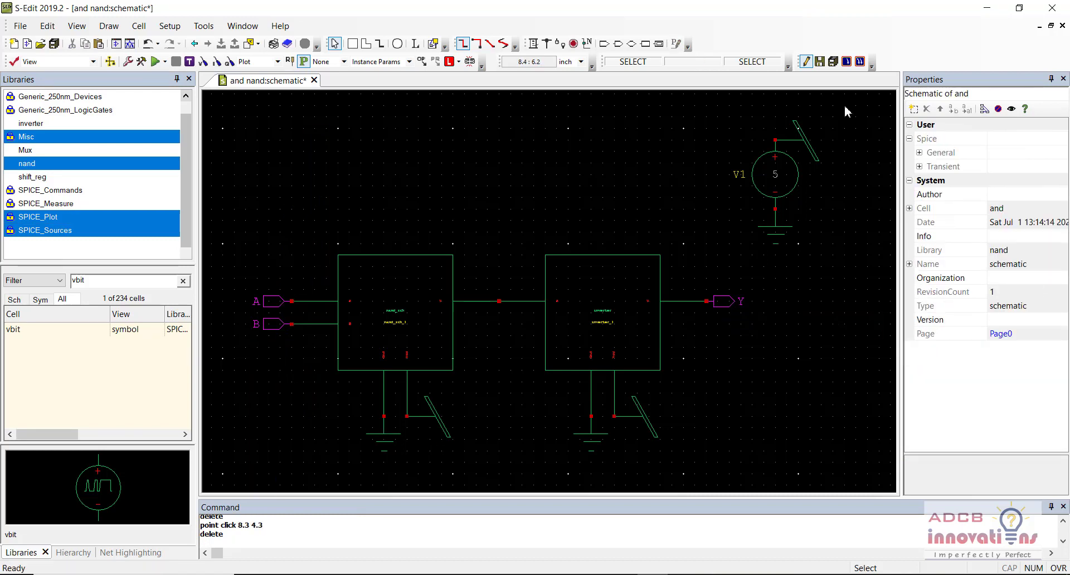
Step: Delete the 5 V supply V1 with its Vdd and ground symbols and save the schematic
drag(844, 105, 707, 255)
key(Delete)
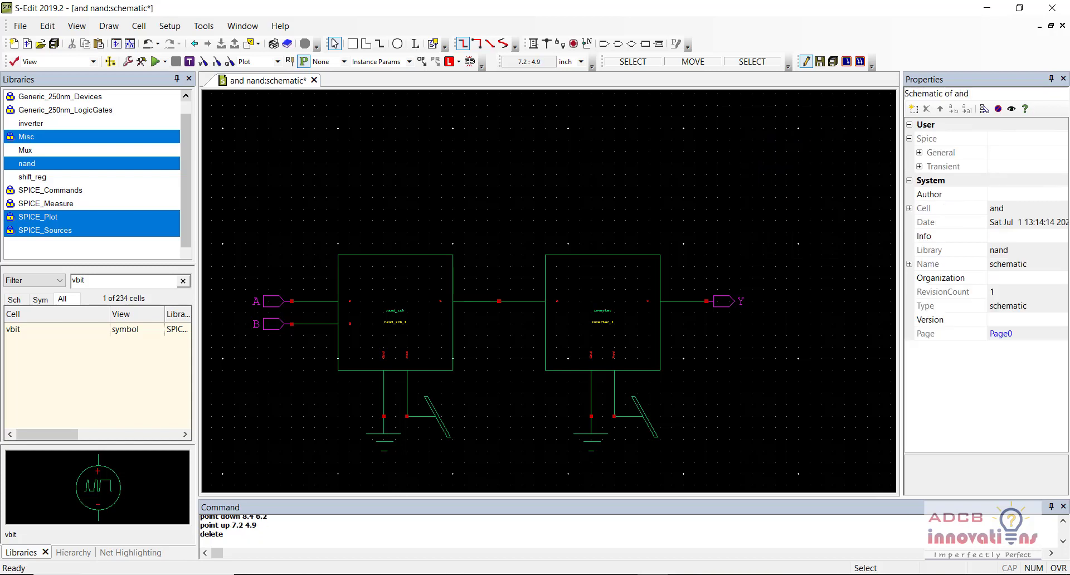
key(ctrl)
key(ctrl+s)
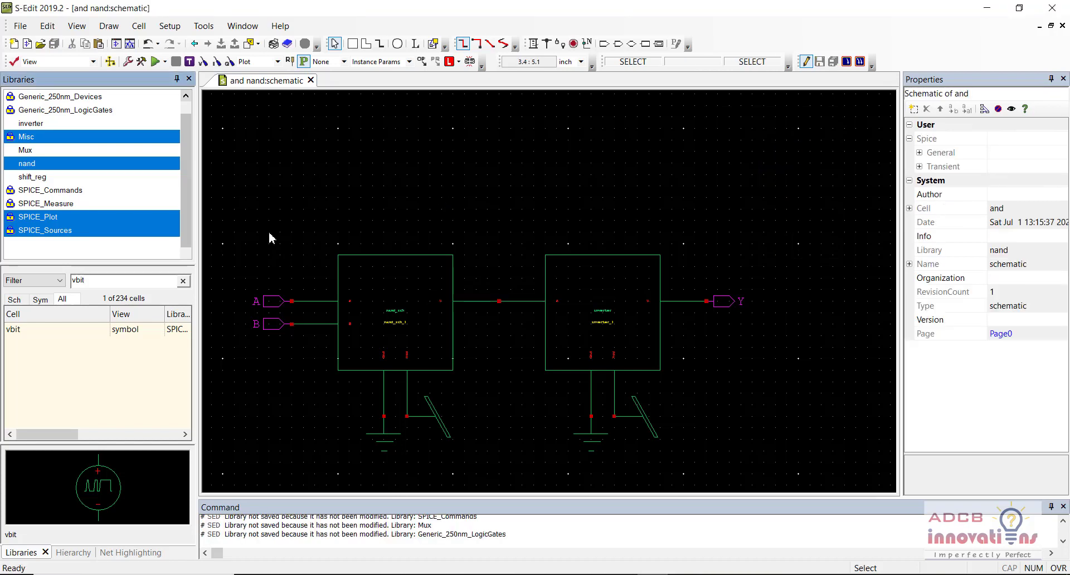
Step: Generate a symbol view from the schematic of the and cell in the nand library, using the default port and size preferences
click(139, 28)
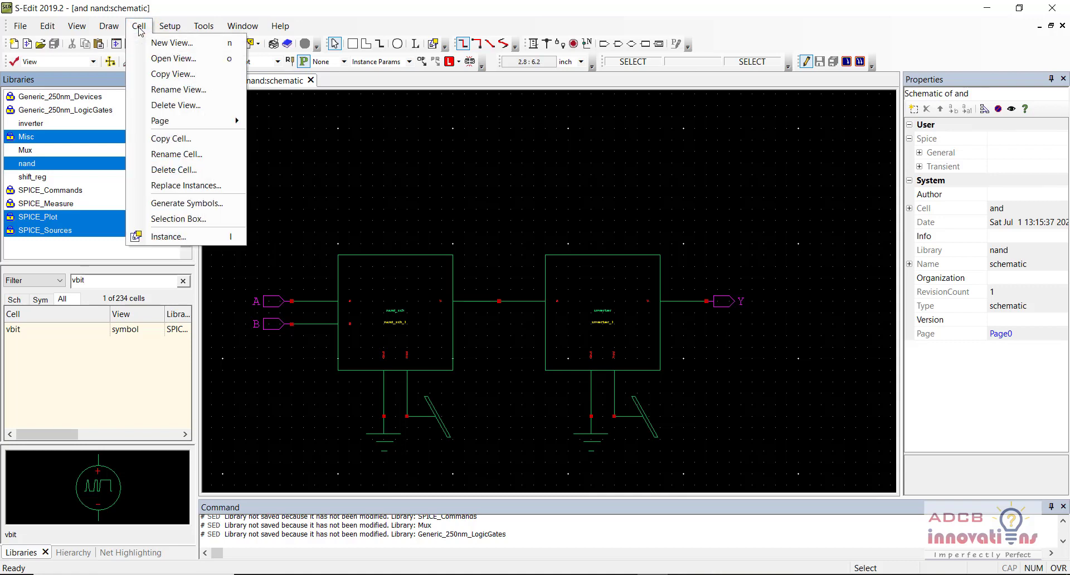
click(181, 202)
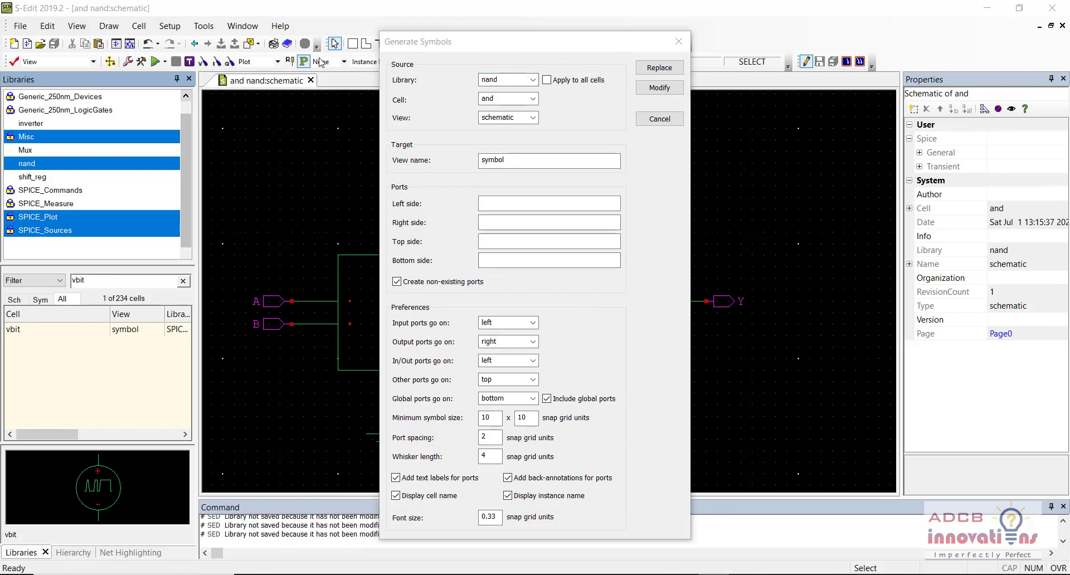
click(549, 161)
click(533, 118)
click(534, 122)
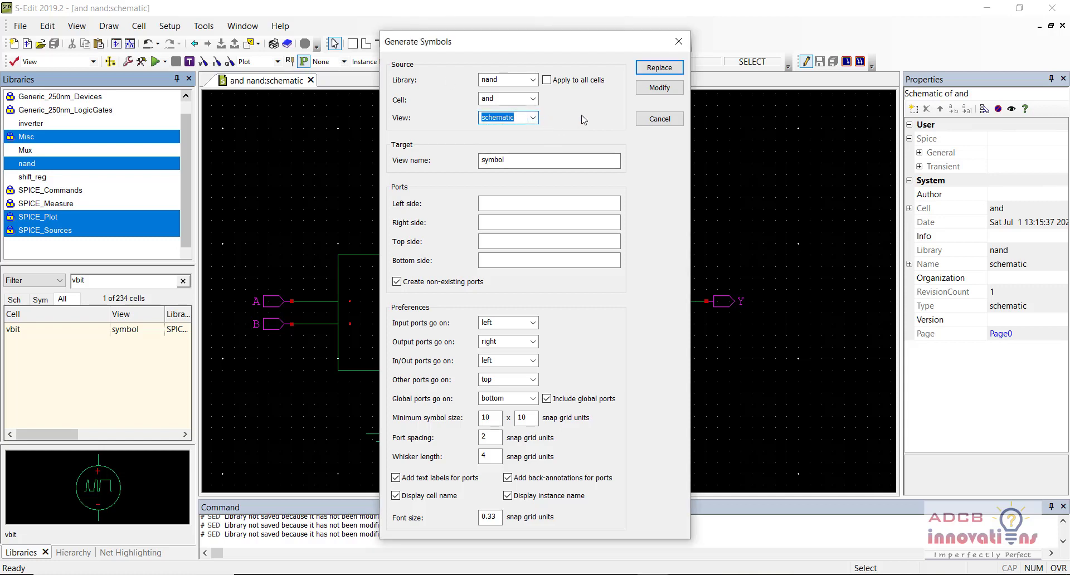
click(656, 70)
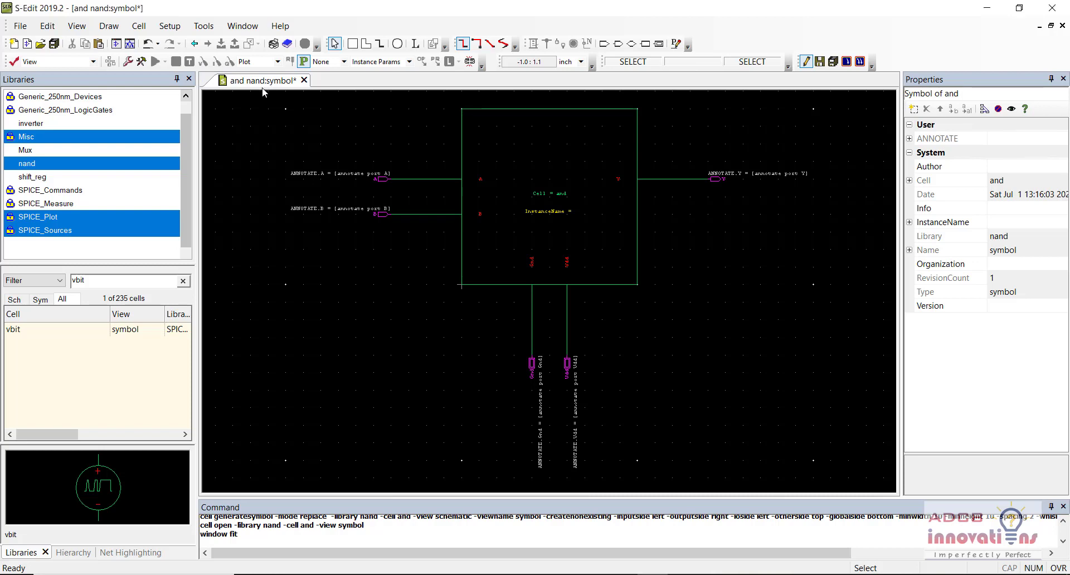
Step: Show only the nand library's cells, clear the vbit filter and select the symbol view of the and cell
click(96, 163)
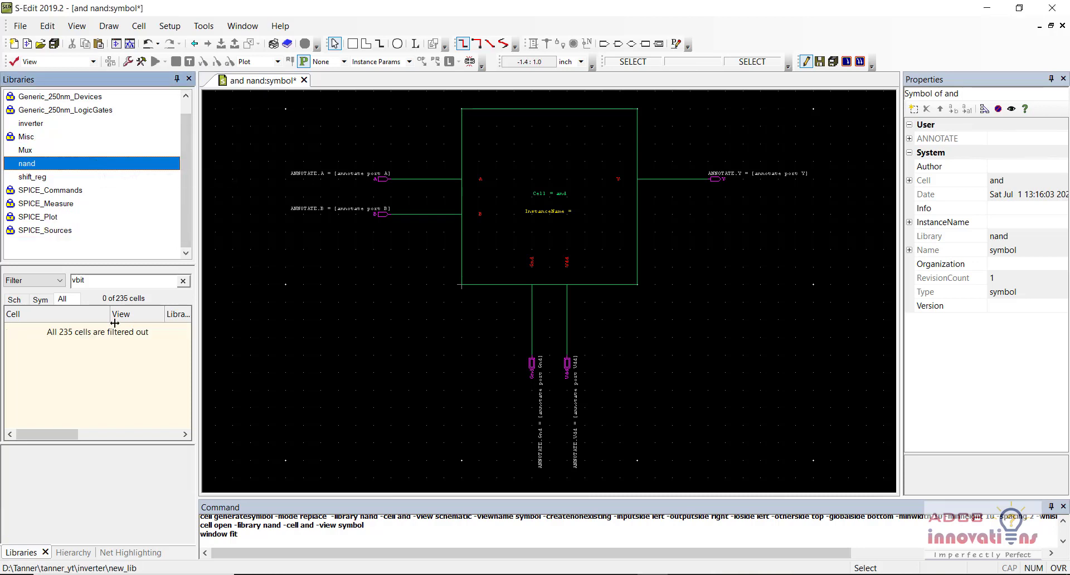
click(184, 281)
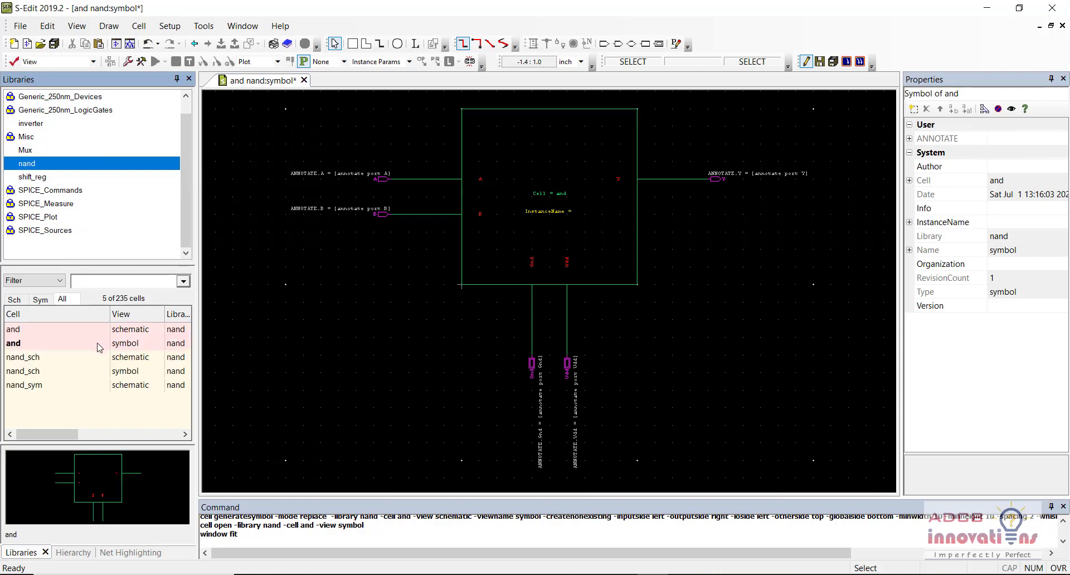
click(99, 344)
click(139, 25)
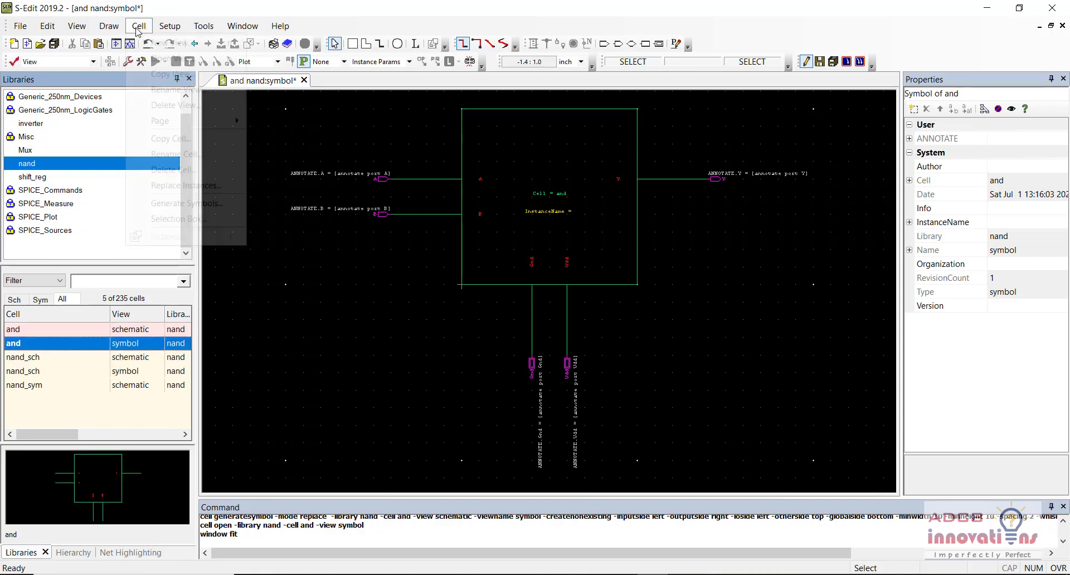
click(170, 43)
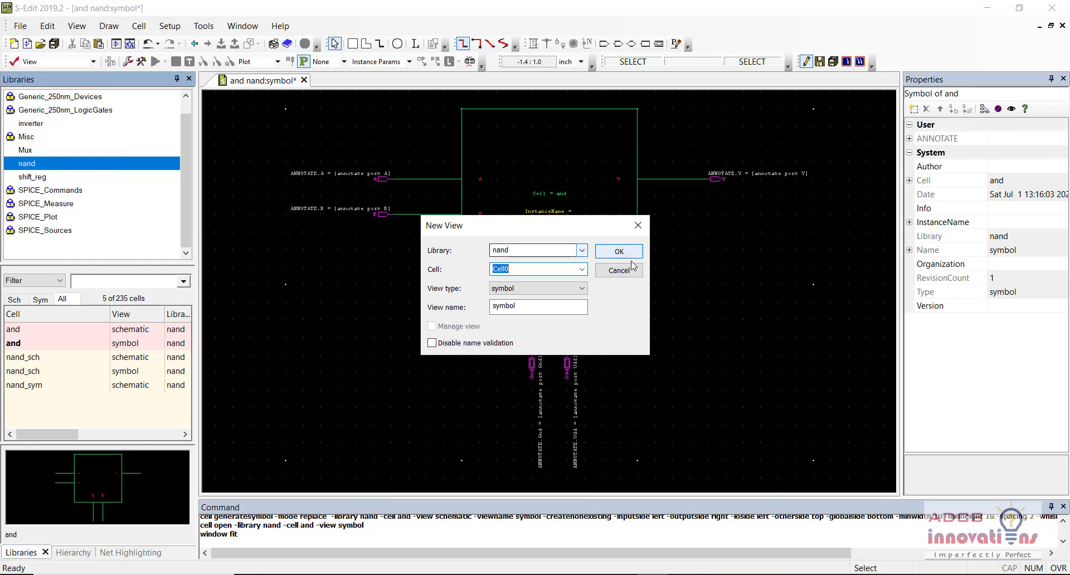
click(639, 225)
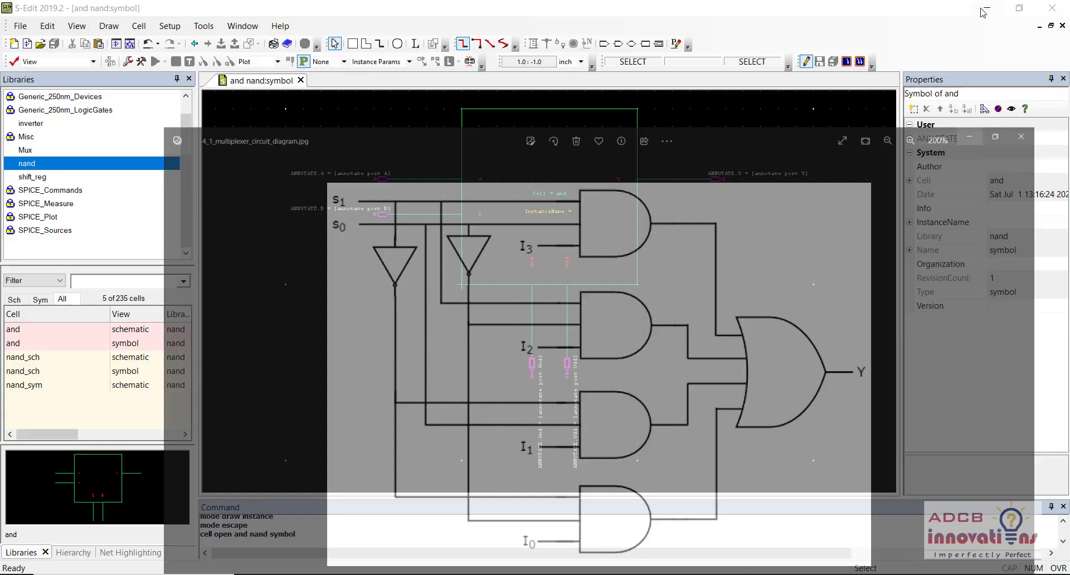